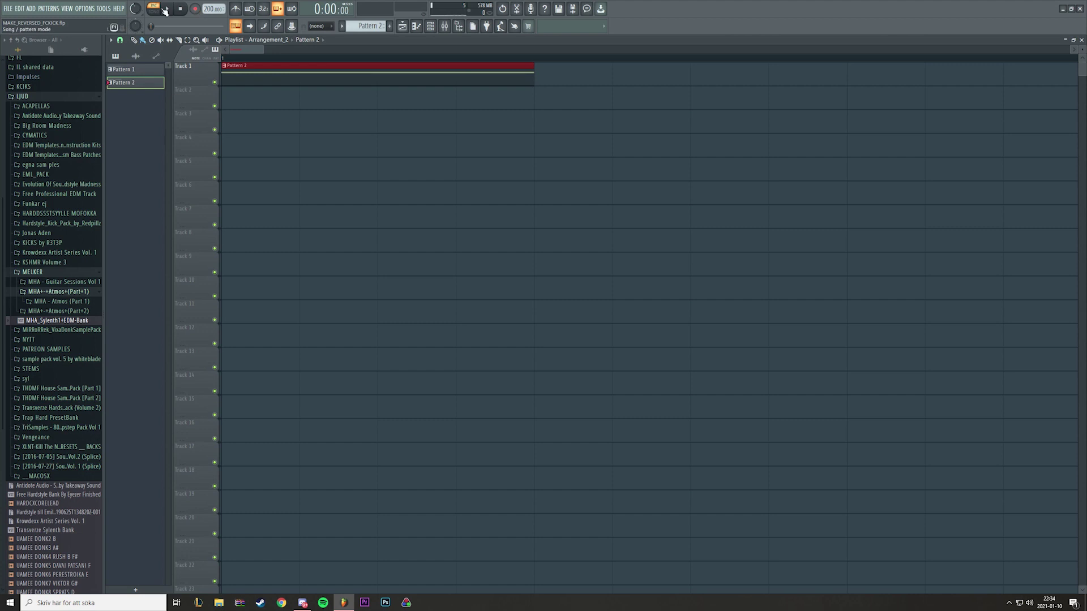
Add Fruity Parametric EQ 2 to the first effect slot of the MHA_Sylenth1+EDM-Bank #2 mixer track
key(space)
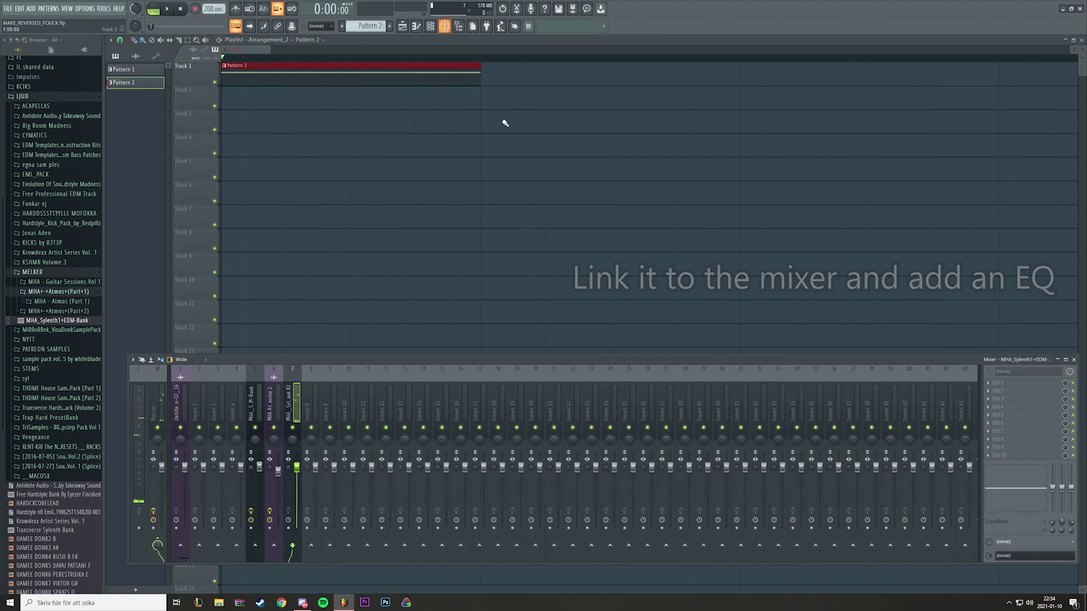
click(1013, 383)
click(899, 413)
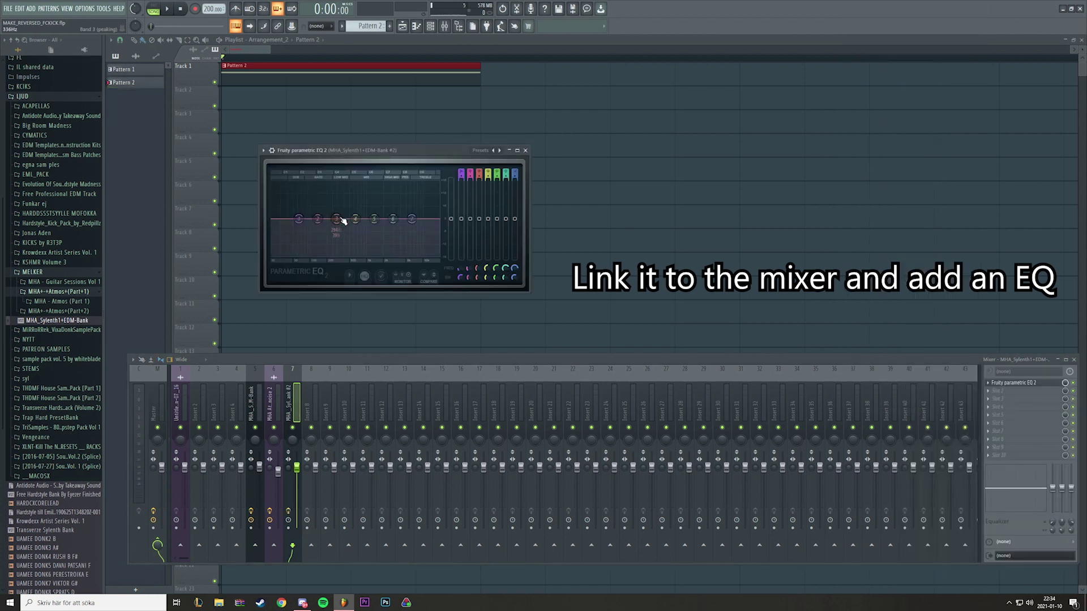
Shape the bass in Fruity Parametric EQ 2 during playback, boosting the low mids with band 3 and cutting the higher frequencies
key(space)
drag(342, 221, 335, 220)
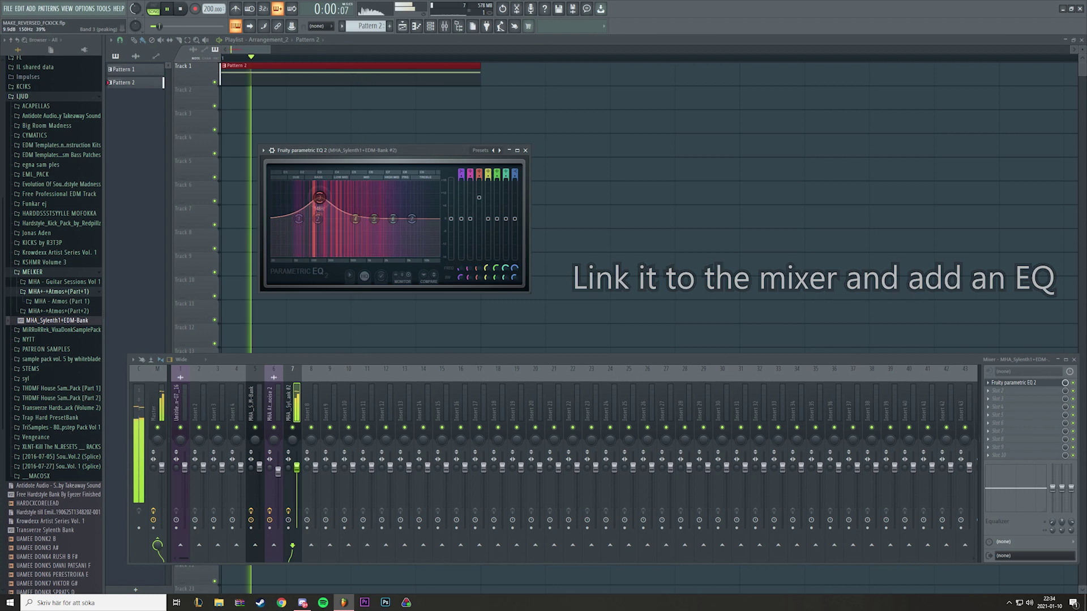
drag(320, 197, 326, 196)
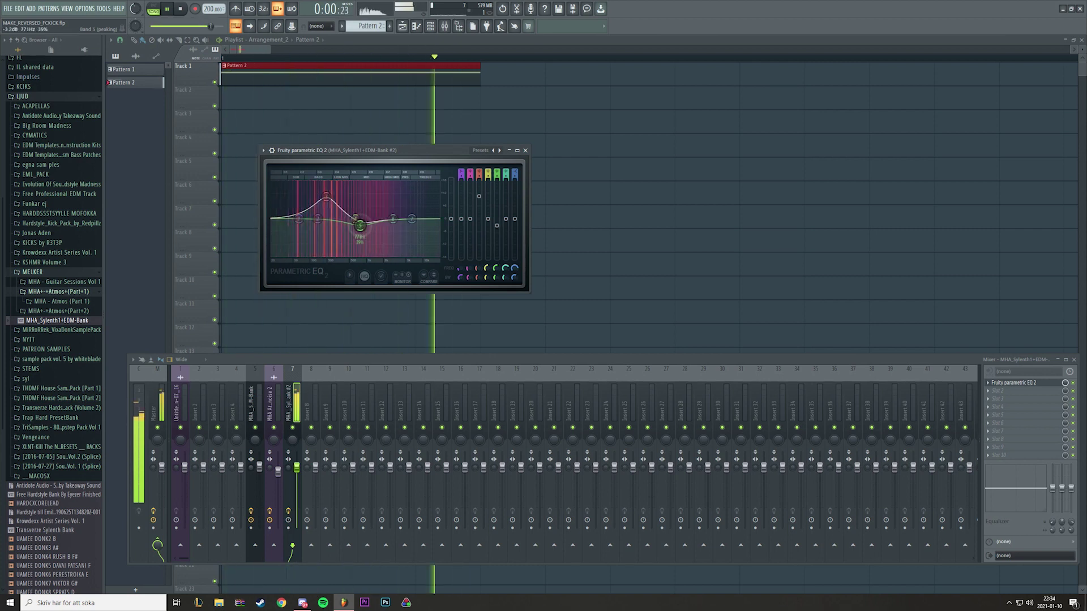
drag(362, 226, 305, 221)
drag(300, 220, 302, 221)
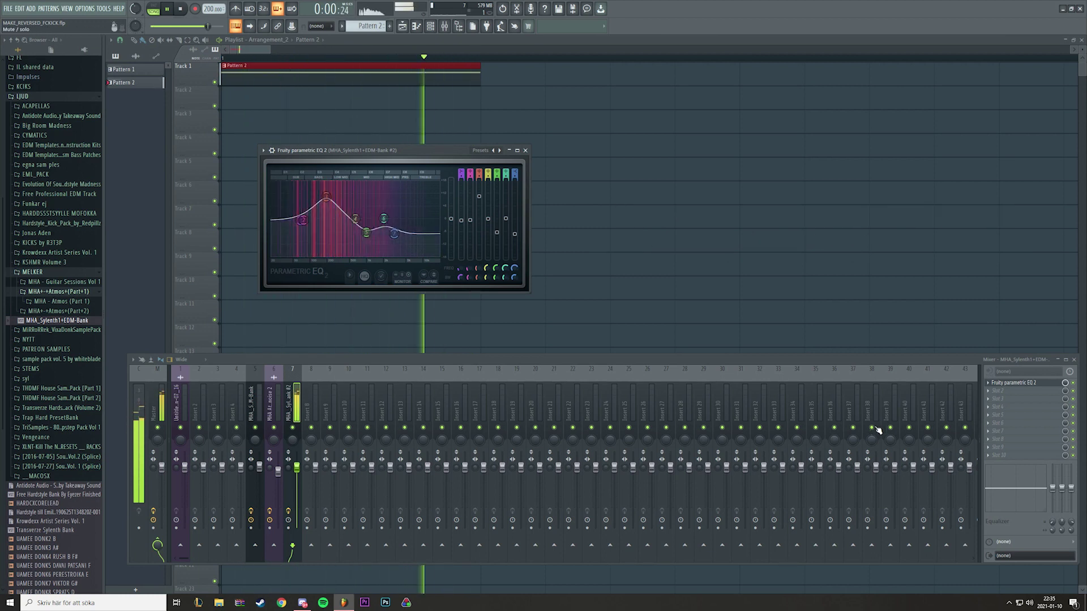
Add OTT to effect slot 4 of the bass mixer track and lower its high-band knob
click(1020, 409)
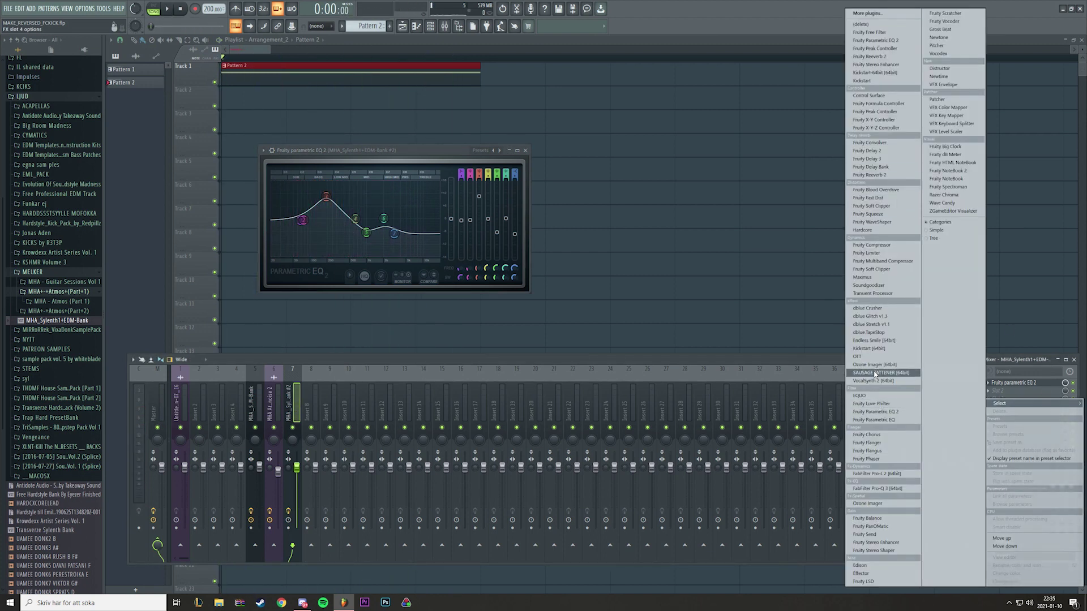
click(857, 356)
key(space)
drag(401, 152, 408, 150)
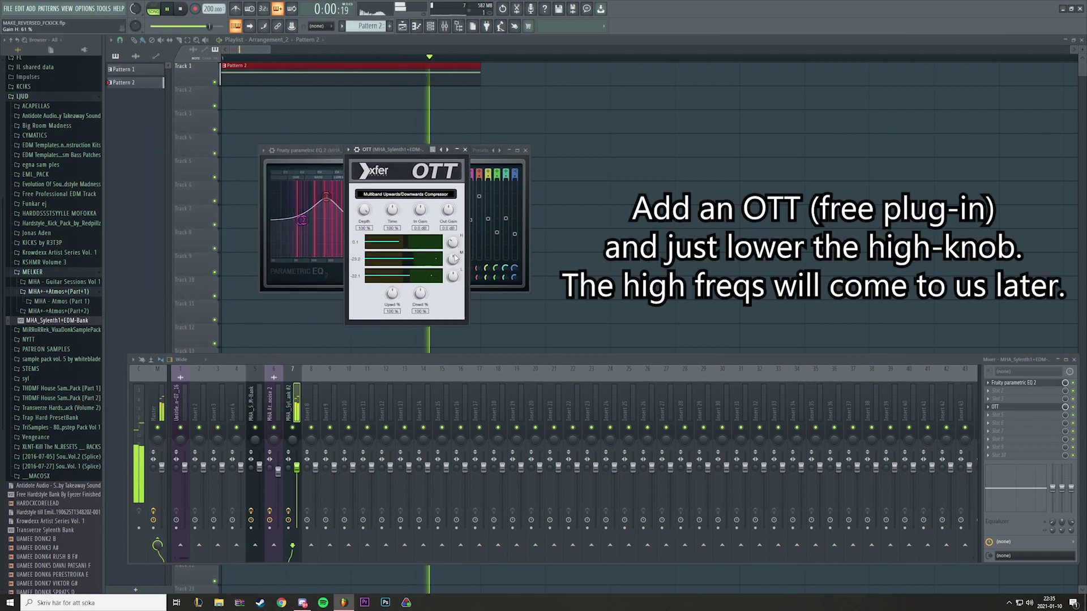
drag(453, 242, 454, 244)
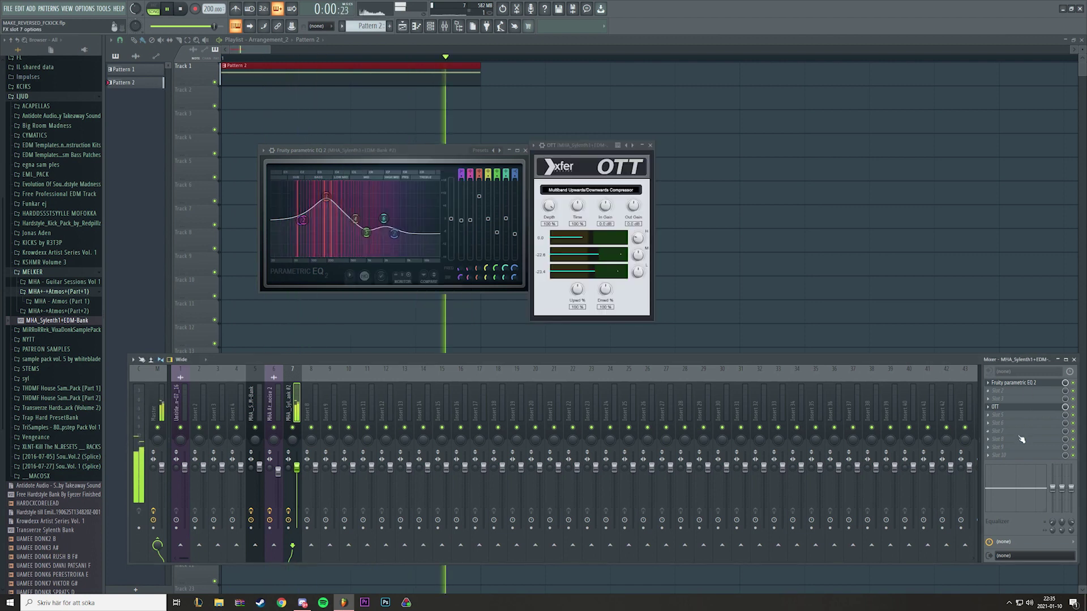
Add Ozone Imager to the bass mixer track and move OTT and Ozone Imager up directly below the EQ
click(988, 431)
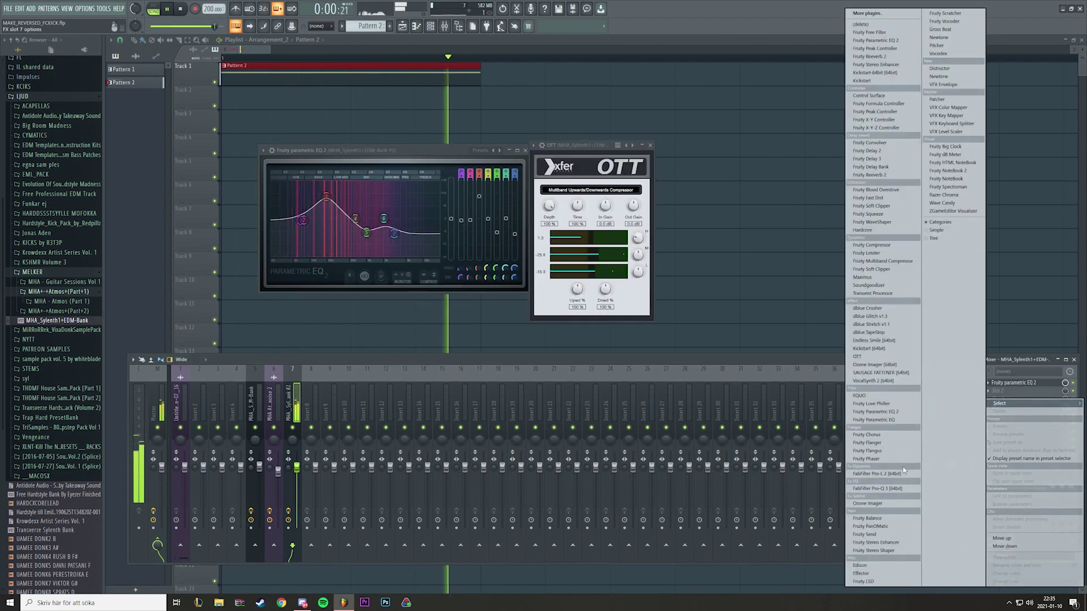
click(868, 503)
scroll(1028, 429, up, 2)
scroll(1024, 406, up, 2)
scroll(1025, 415, up, 2)
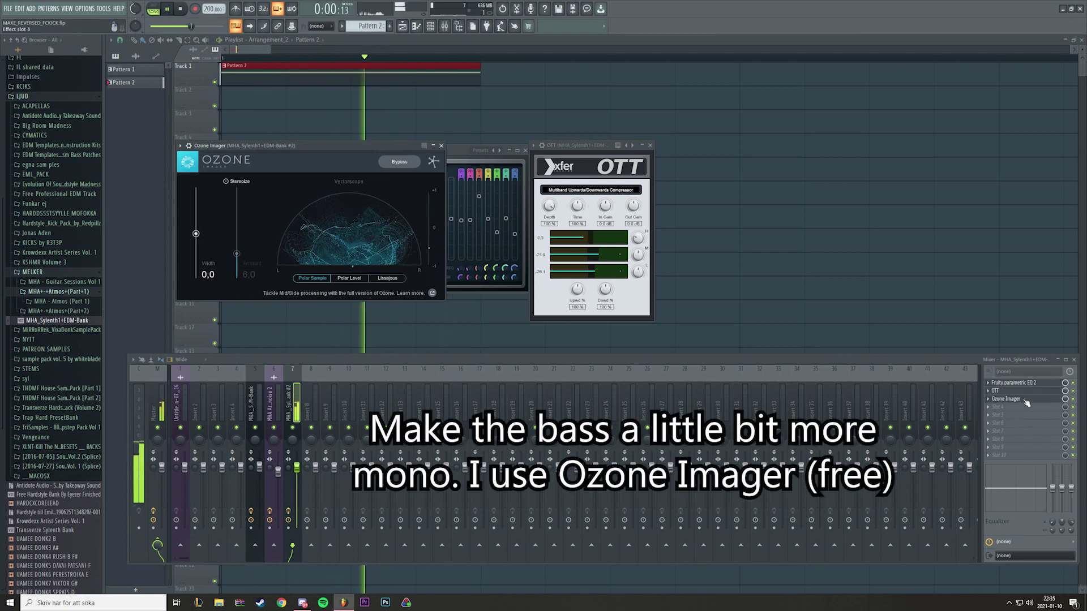
Narrow the bass in Ozone Imager with Width at about -74.5 and Stereoize enabled at an amount of about 7.6
drag(281, 146, 374, 189)
drag(289, 276, 329, 290)
click(330, 226)
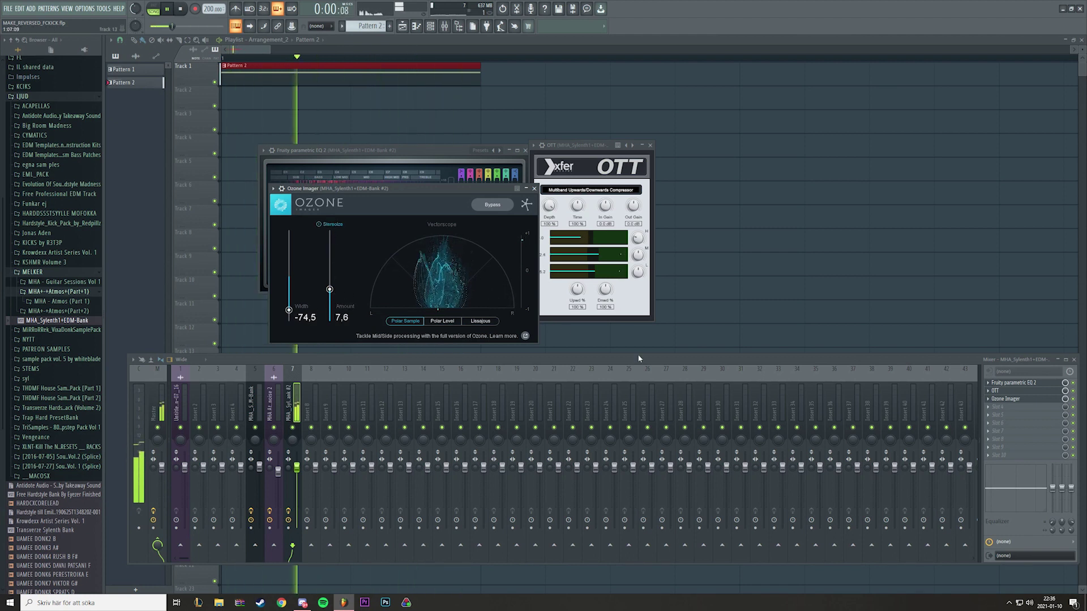
Add Sausage Fattener to effect slot 4 of the bass mixer track and turn up its Fatness
click(1013, 406)
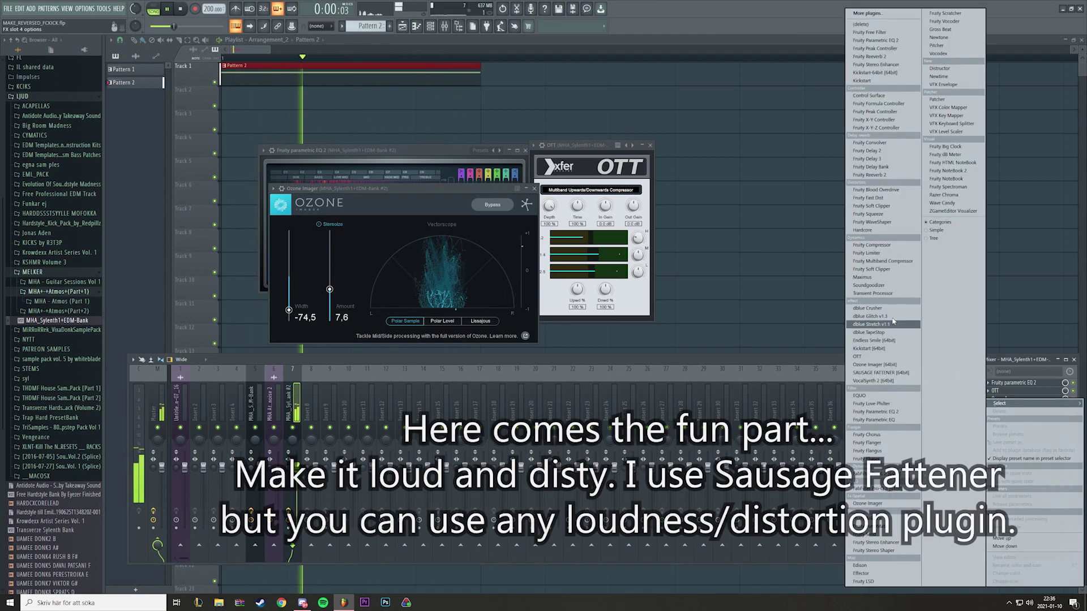
click(880, 373)
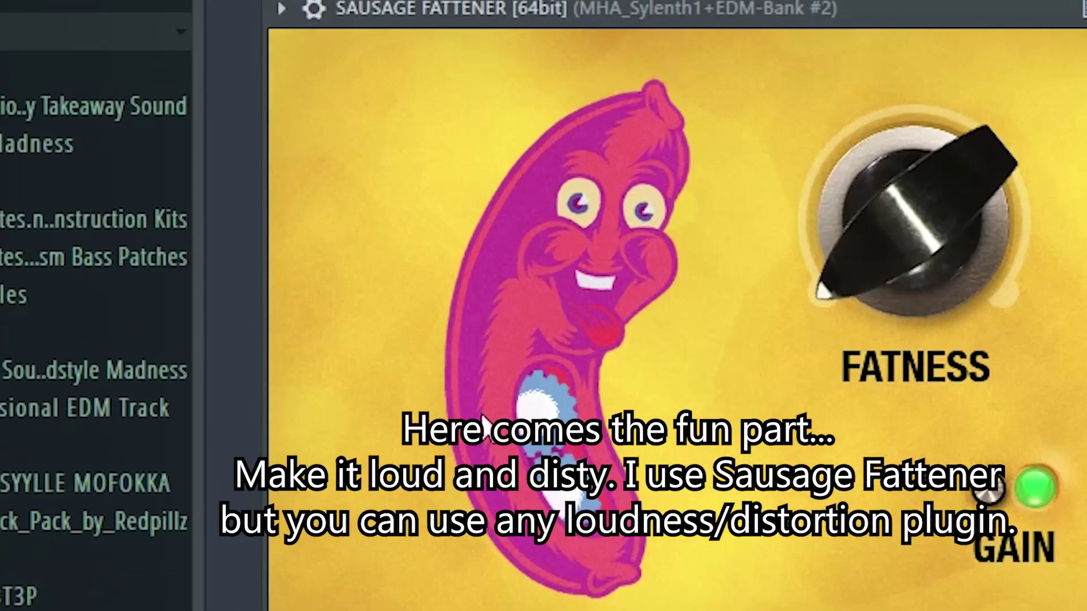
drag(893, 369, 892, 296)
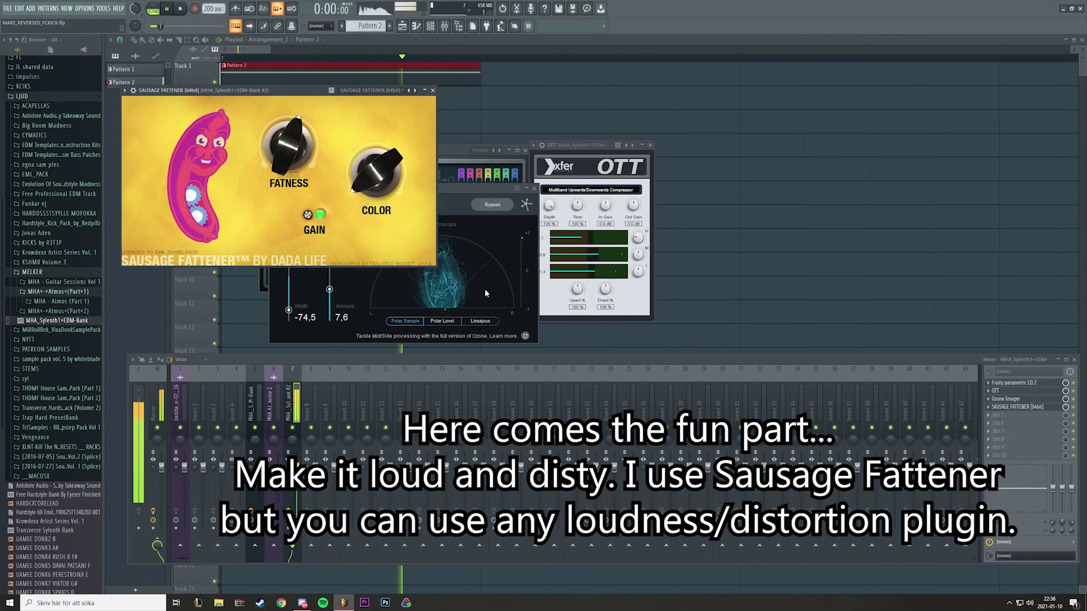
drag(305, 91, 503, 111)
Add Soundgoodizer to effect slot 6 of the bass mixer track and place its window beside Sausage Fattener
click(1015, 422)
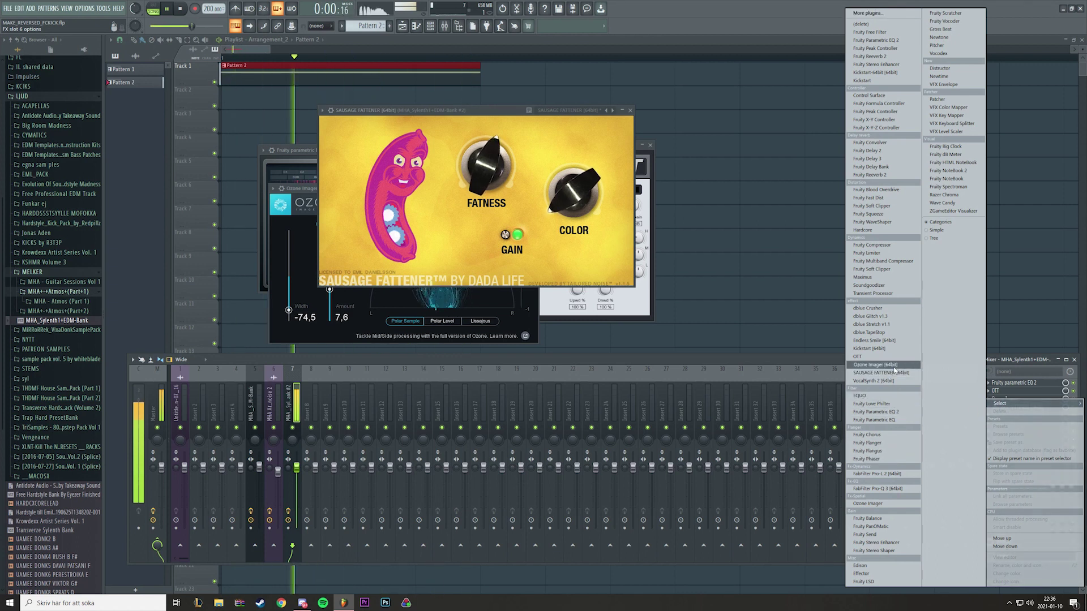
click(905, 291)
drag(207, 122, 328, 189)
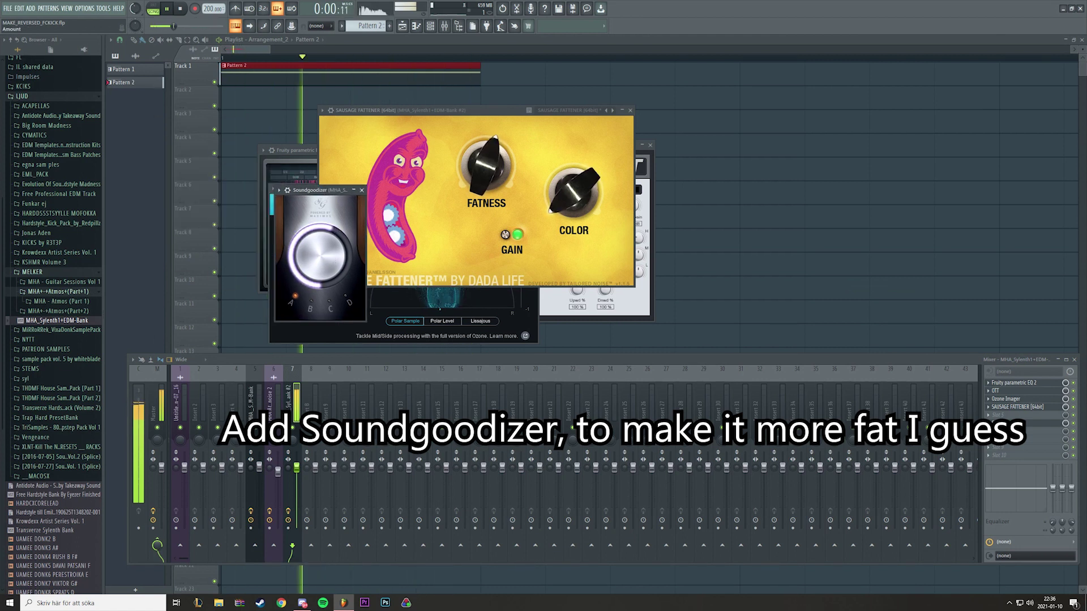
Reopen Soundgoodizer, audition its other modes and return it to mode A
click(310, 325)
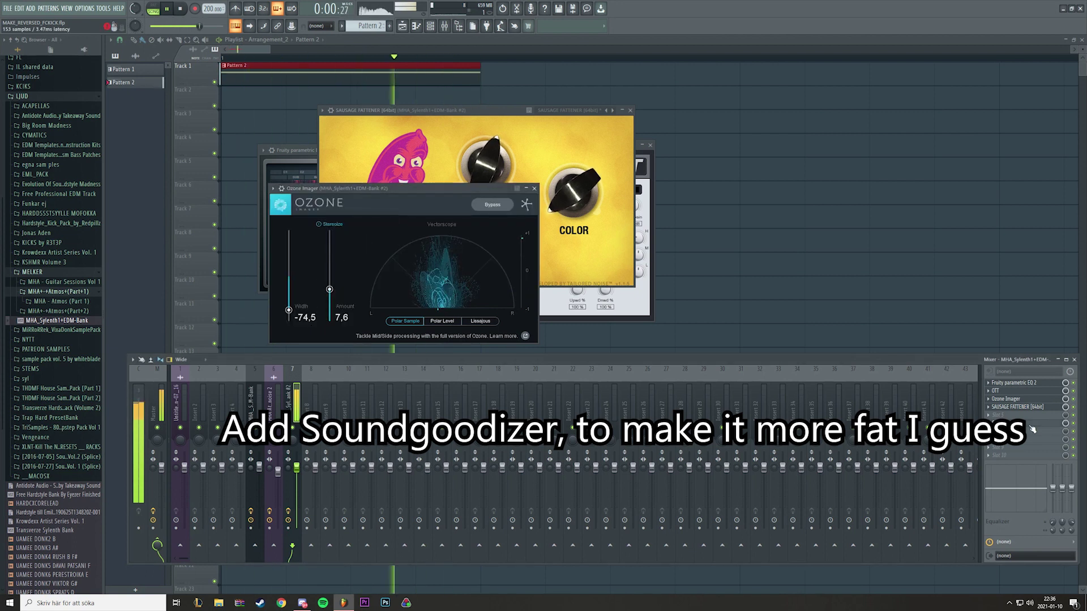
click(1031, 426)
click(321, 305)
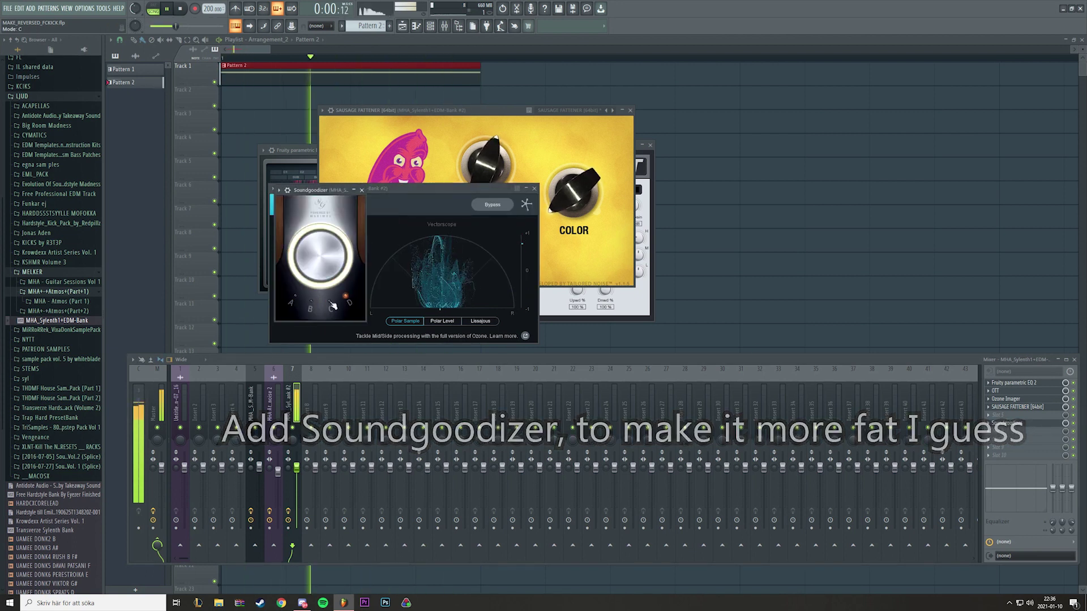
click(311, 304)
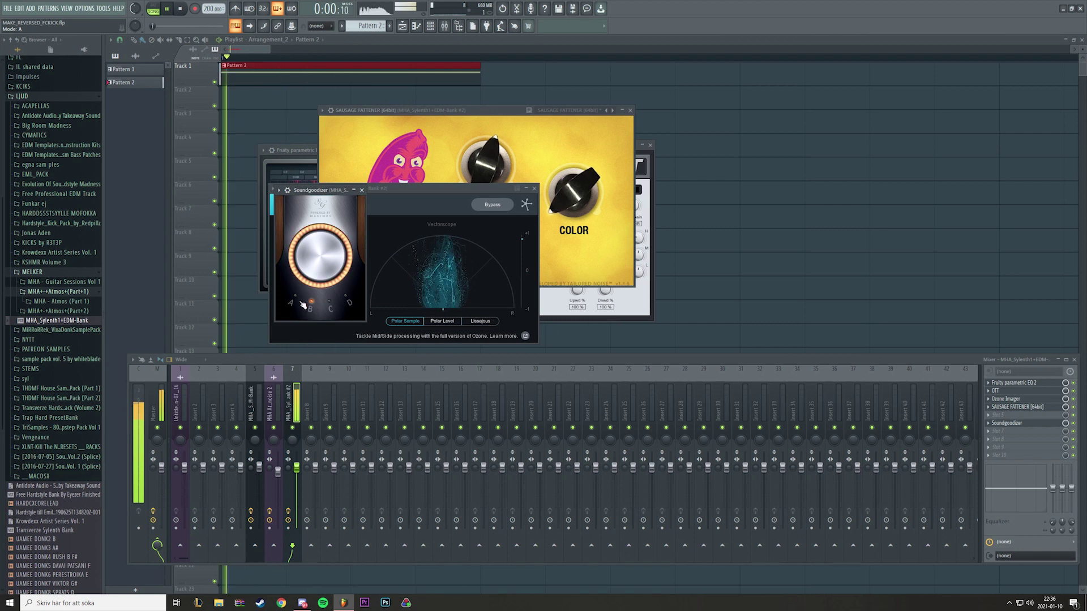
click(303, 306)
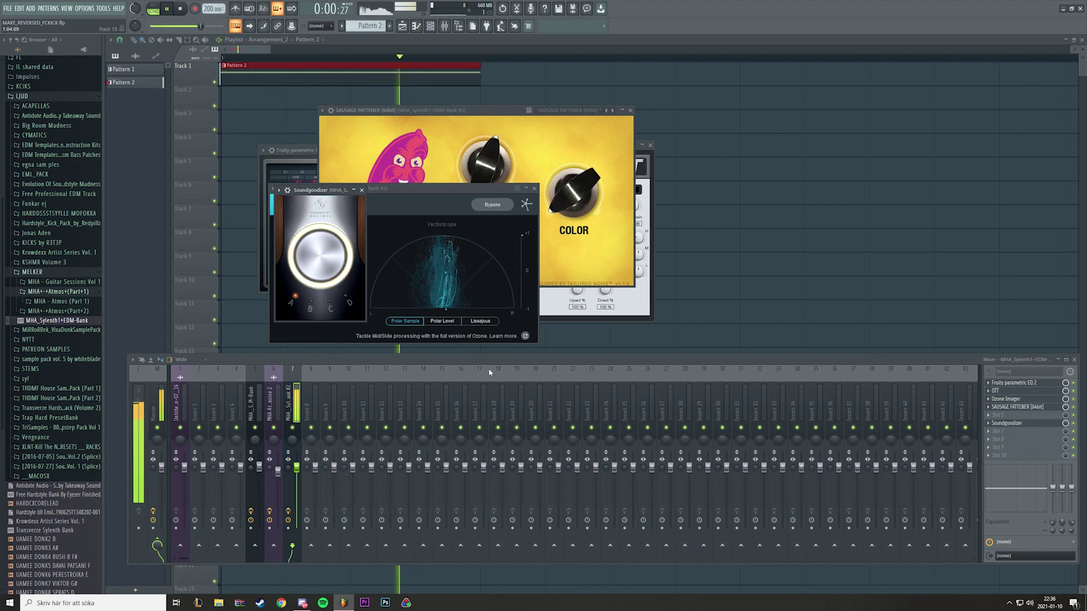
Add Fruity WaveShaper to effect slot 7 and distort the bass by raising the low end of its curve
click(1007, 432)
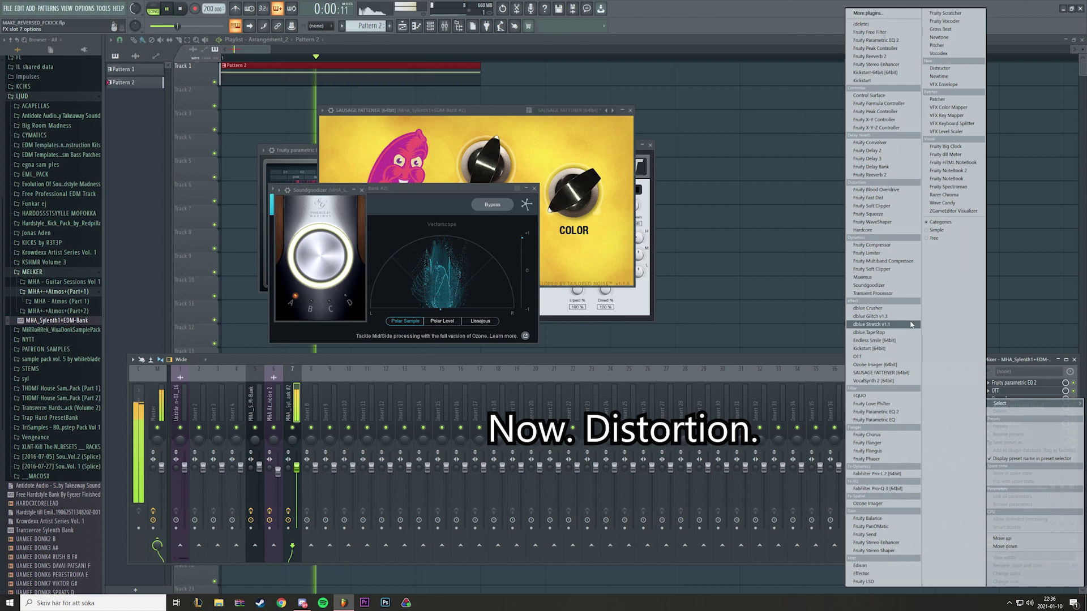
click(883, 222)
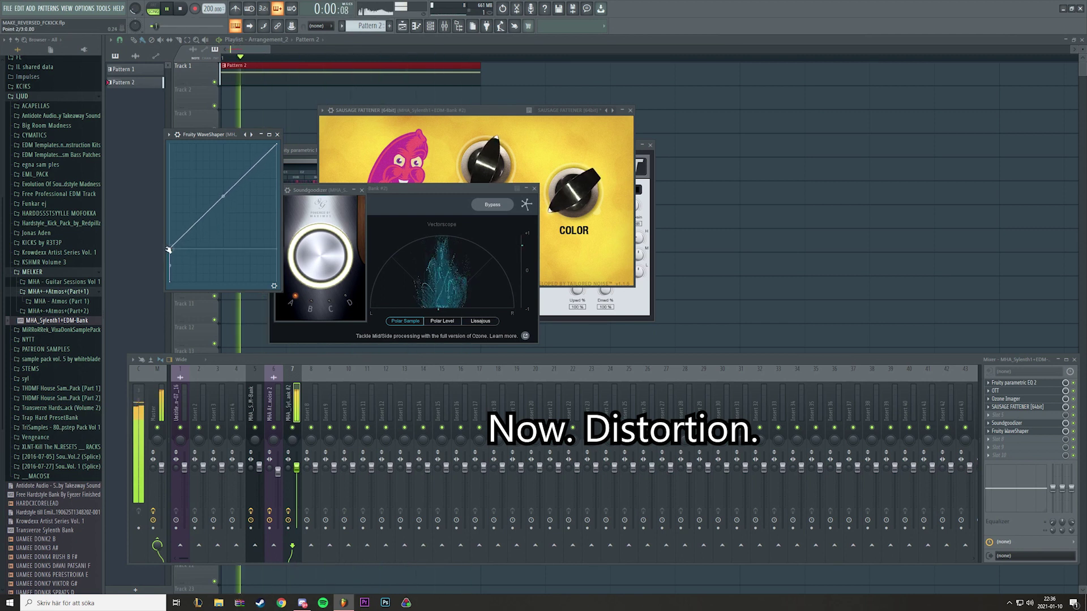
drag(174, 238, 175, 222)
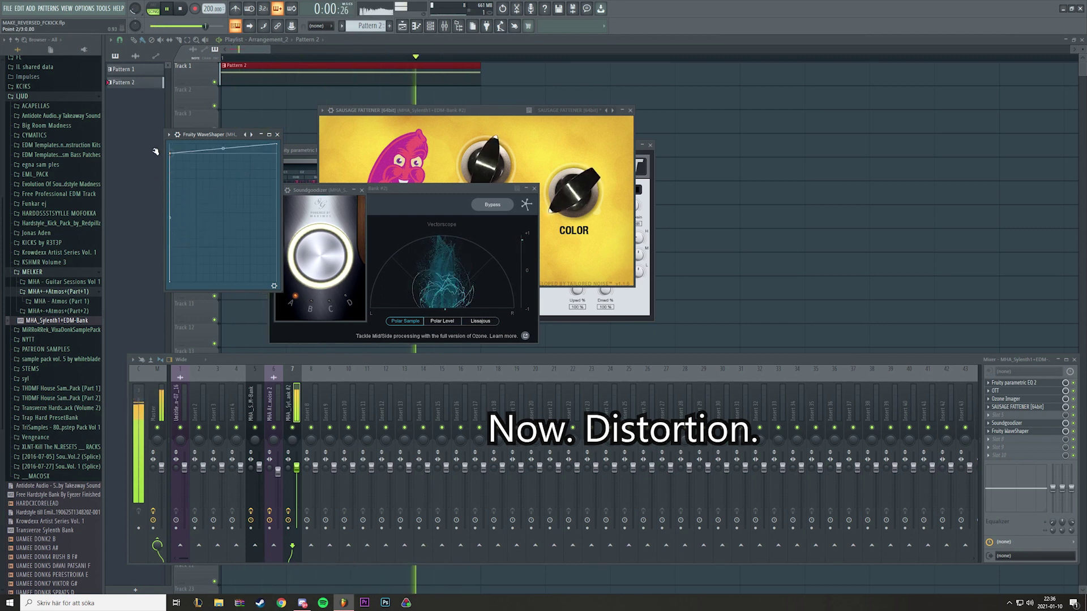
drag(170, 168, 179, 245)
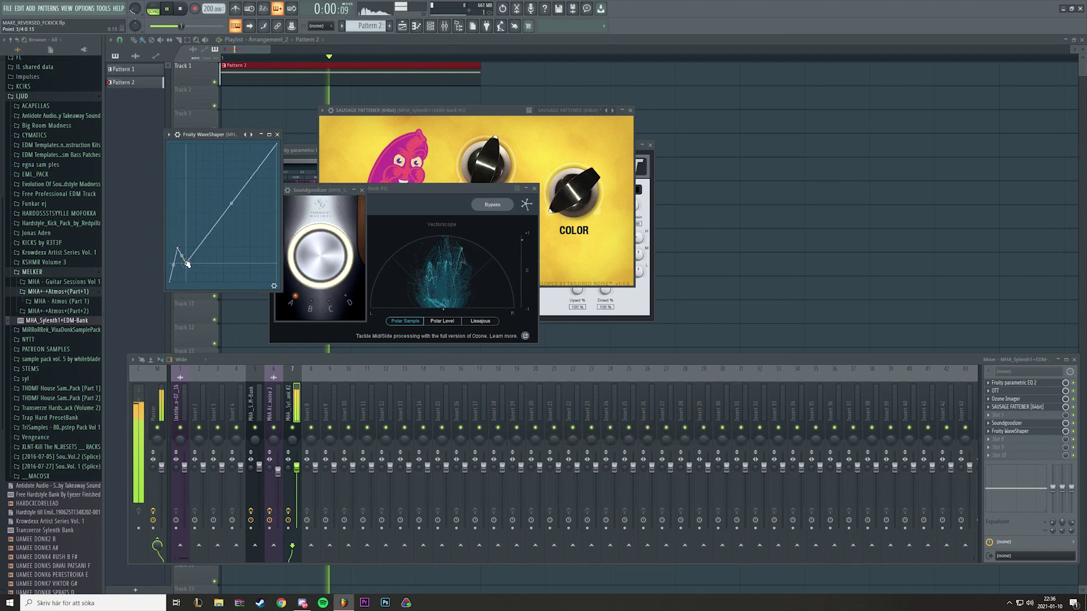
right_click(180, 261)
click(185, 272)
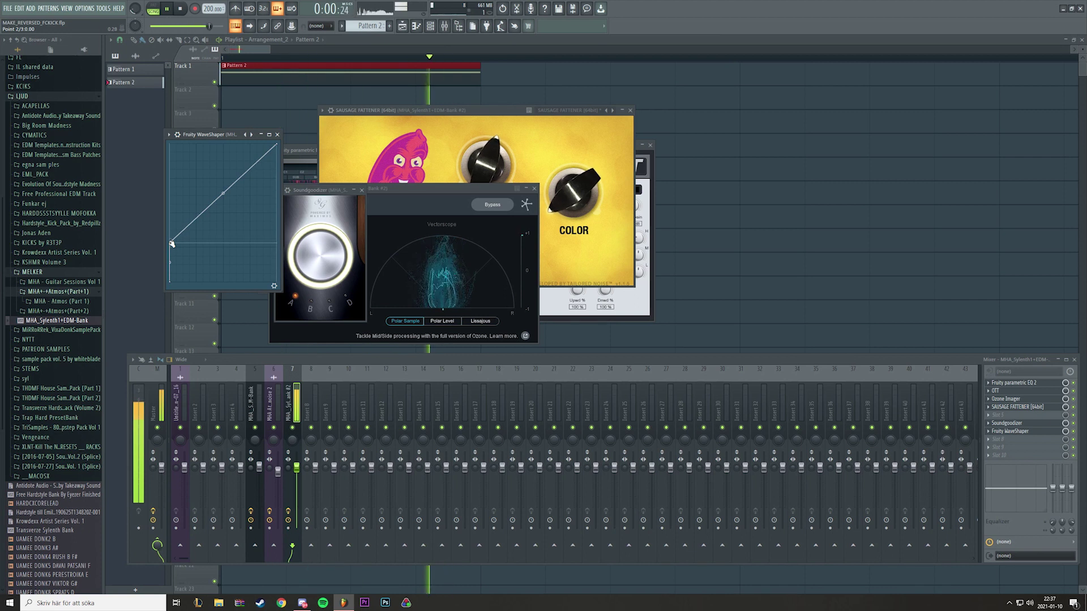
Add Kickstart-64bit to effect slot 10, choose the first curve of the second row and reduce Mix to about 87%
click(1019, 455)
click(896, 70)
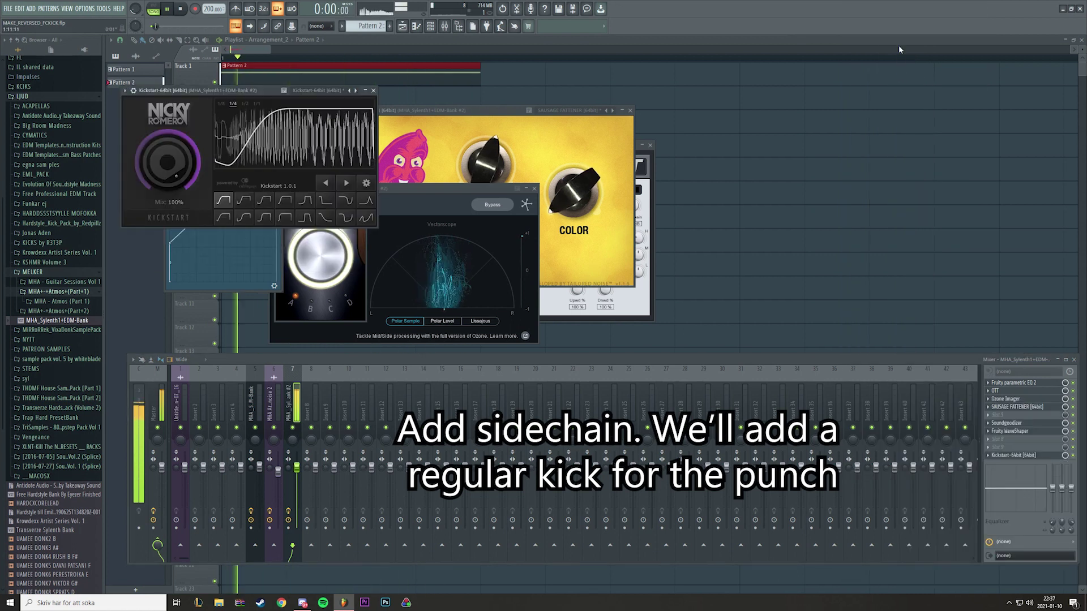
click(224, 218)
drag(172, 160, 180, 154)
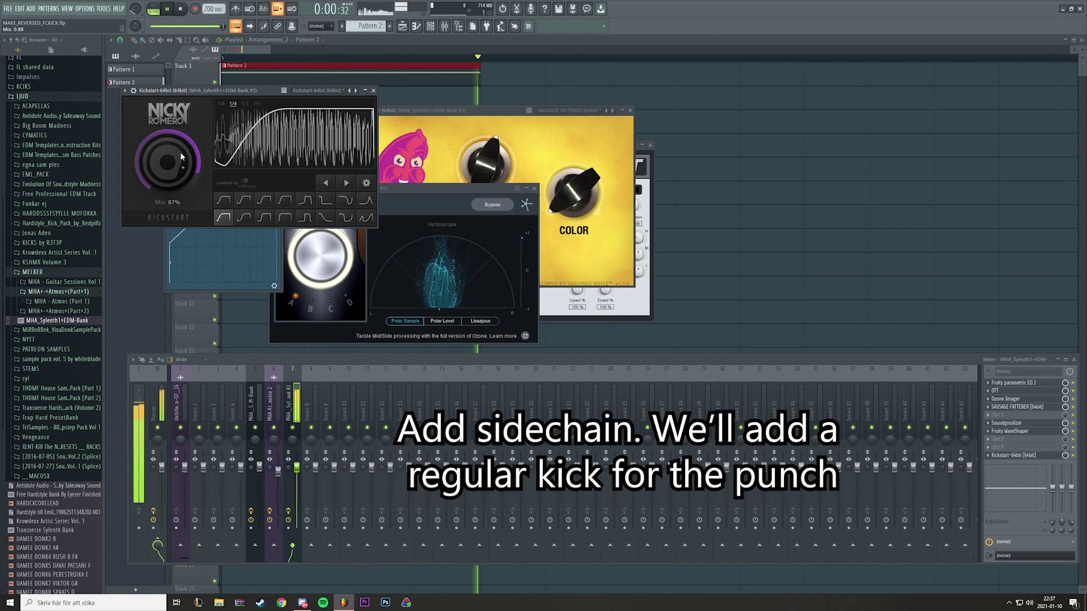
drag(180, 153, 182, 156)
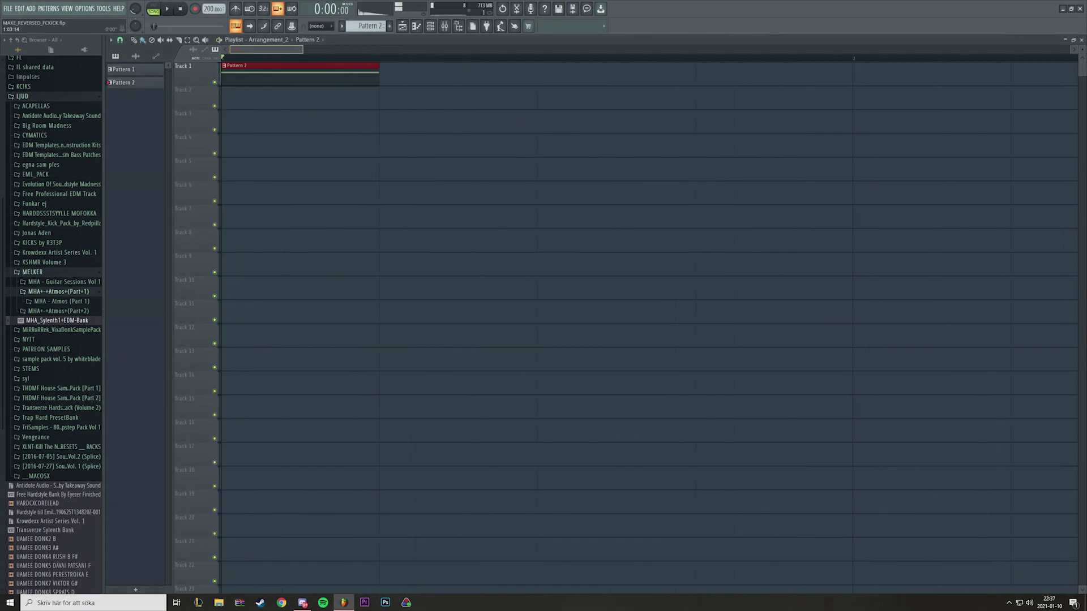
Loop the playlist playback over the Pattern 2 clip on Track 1
scroll(650, 329, down, 4)
key(space)
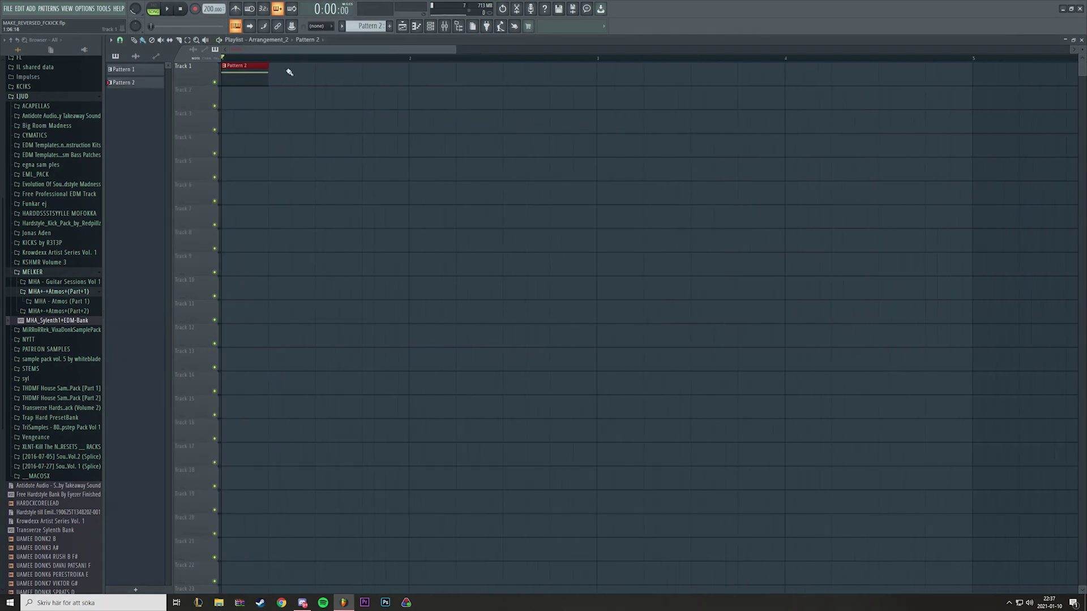
scroll(461, 96, up, 4)
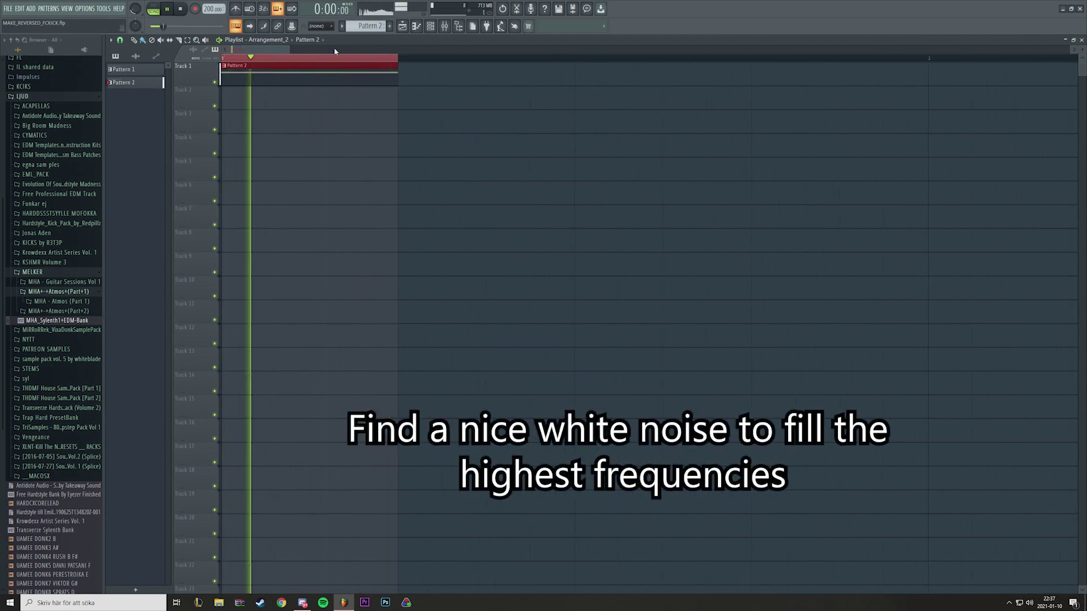
scroll(586, 69, up, 3)
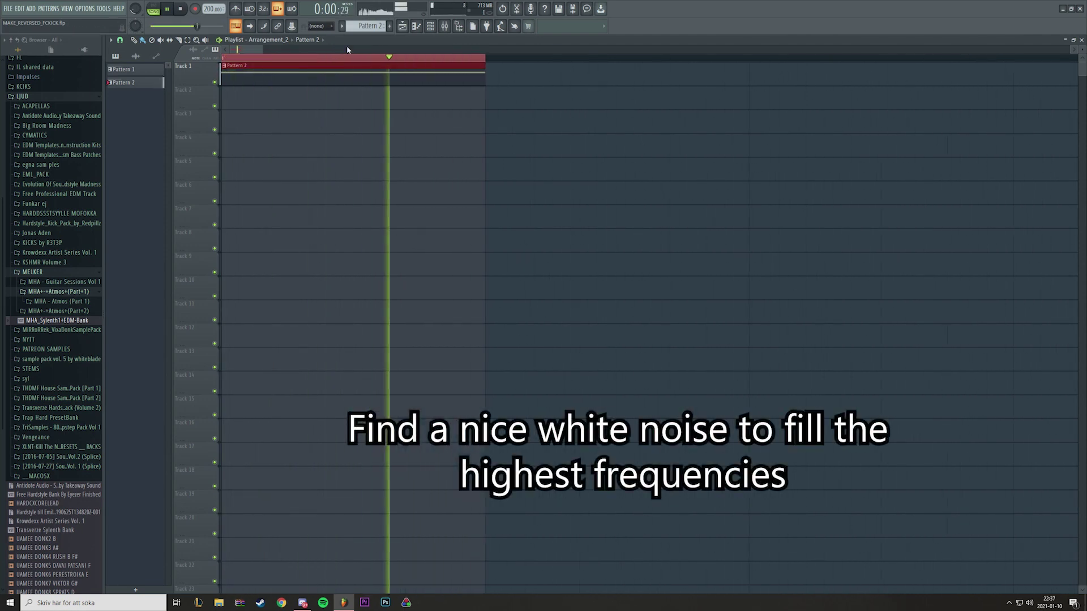
Find the White noise folder in MHA Atmos - FX and place MHA Atmos - White noise 2 on playlist Track 4
click(67, 301)
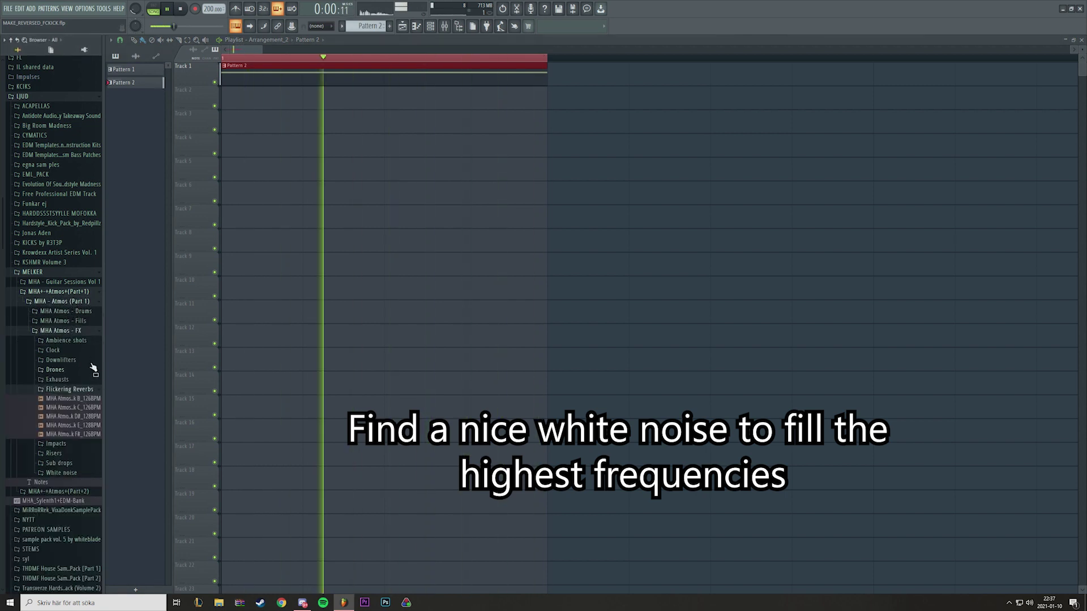
click(62, 330)
key(space)
click(62, 428)
click(74, 447)
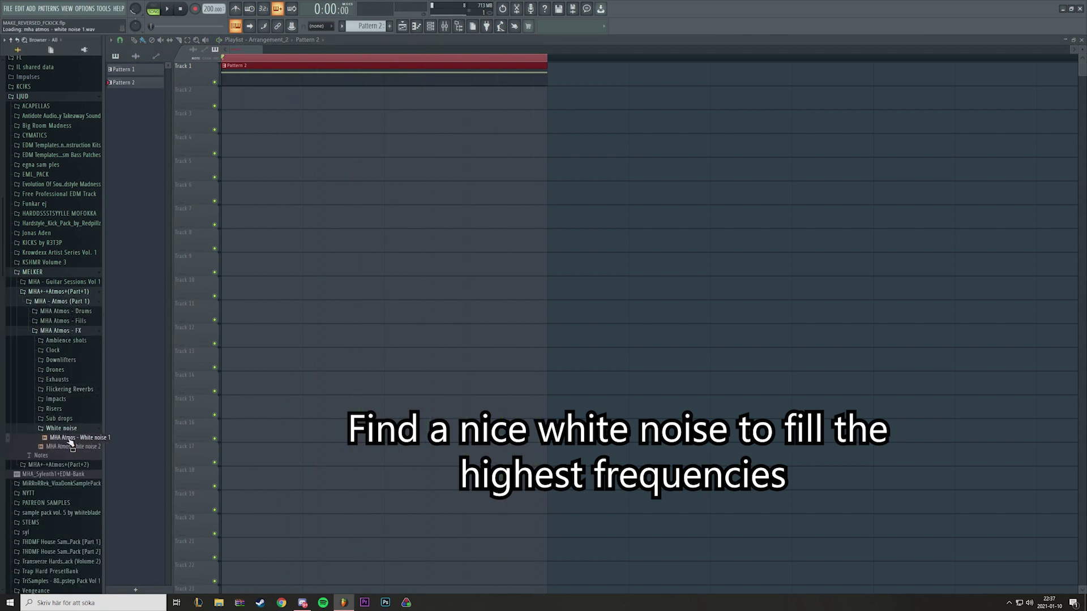
drag(74, 447, 283, 148)
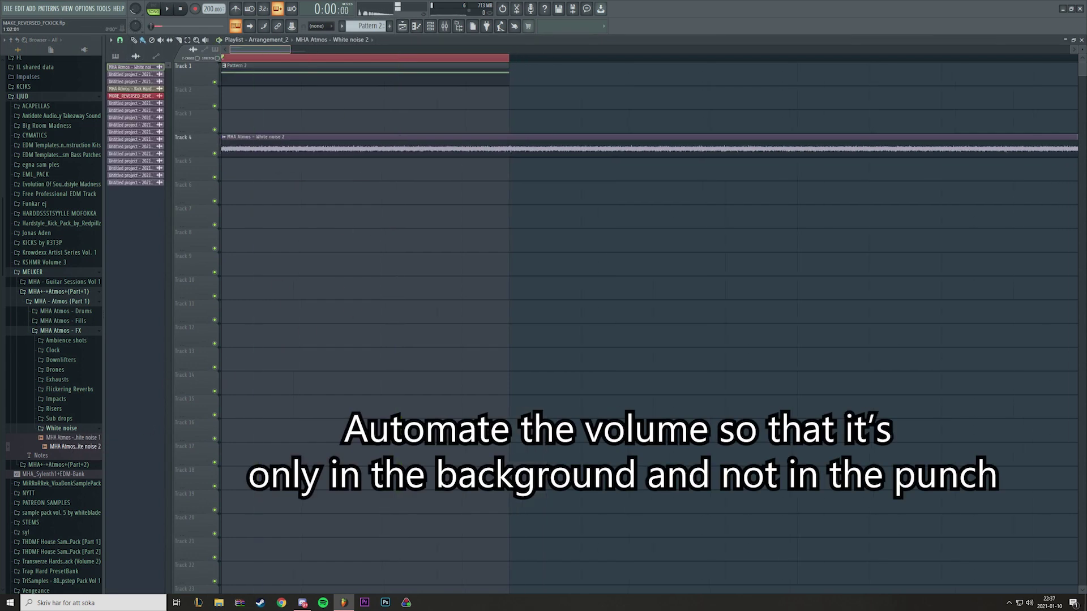
Automate the White noise 2 channel volume with a slightly rising line from a low start, and trim the noise clip to the Pattern 2 length
scroll(362, 145, down, 3)
double_click(337, 146)
right_click(284, 93)
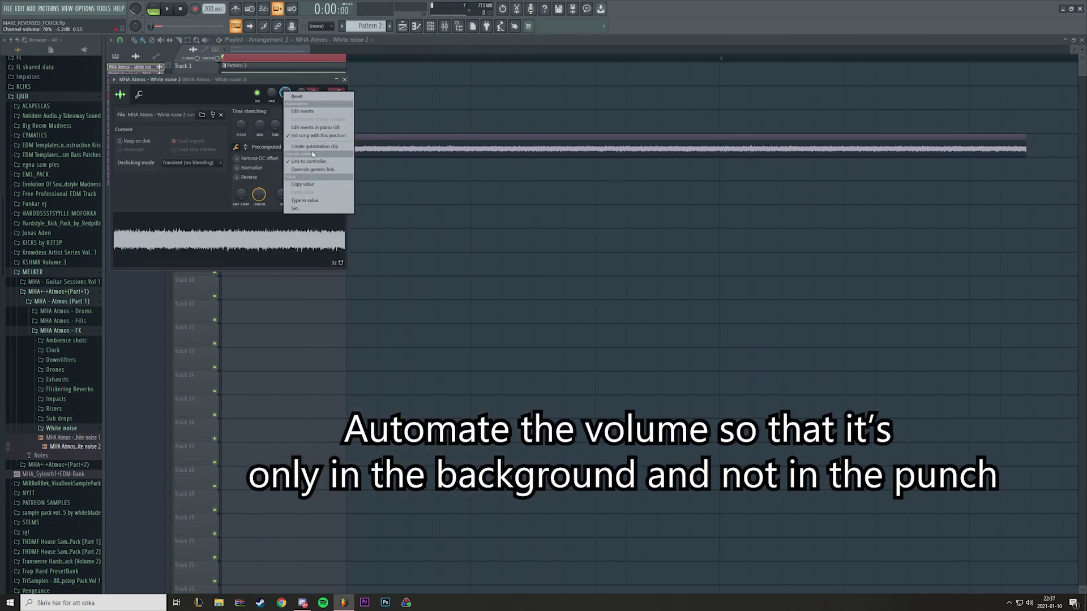
click(317, 138)
drag(222, 97, 222, 109)
drag(346, 96, 347, 106)
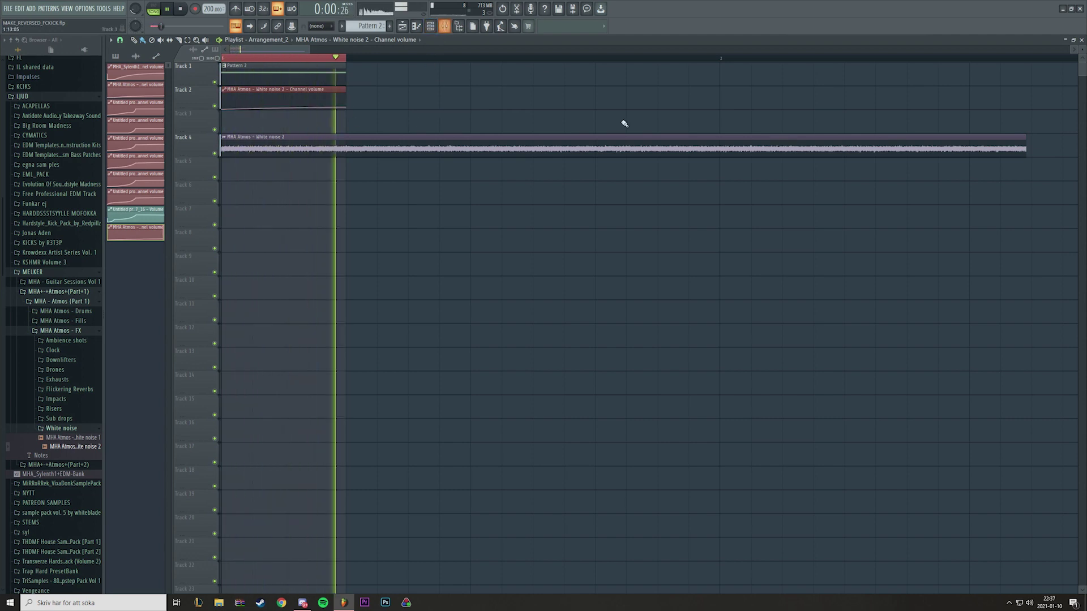
drag(1025, 142, 346, 151)
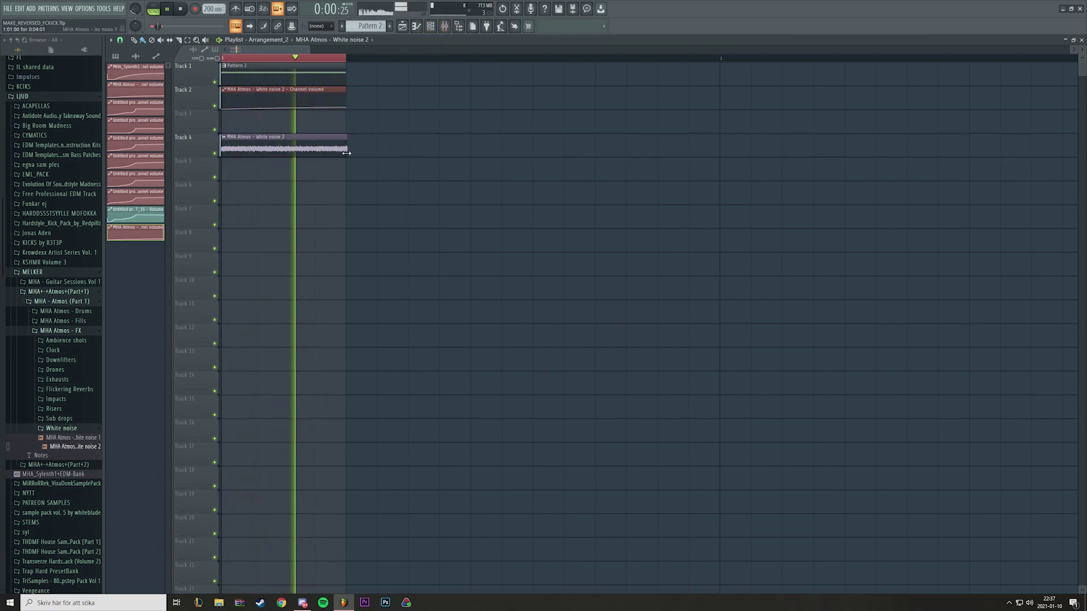
Open Edison on the mixer's Master track and record several repeats of the looped playlist playback
key(F9)
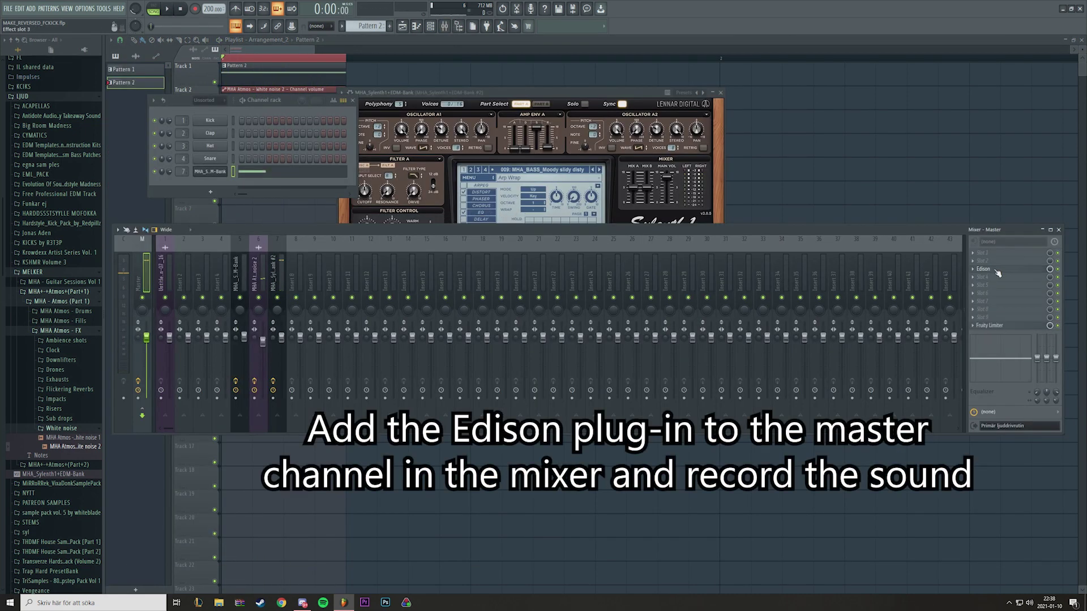
click(998, 273)
drag(369, 222, 490, 217)
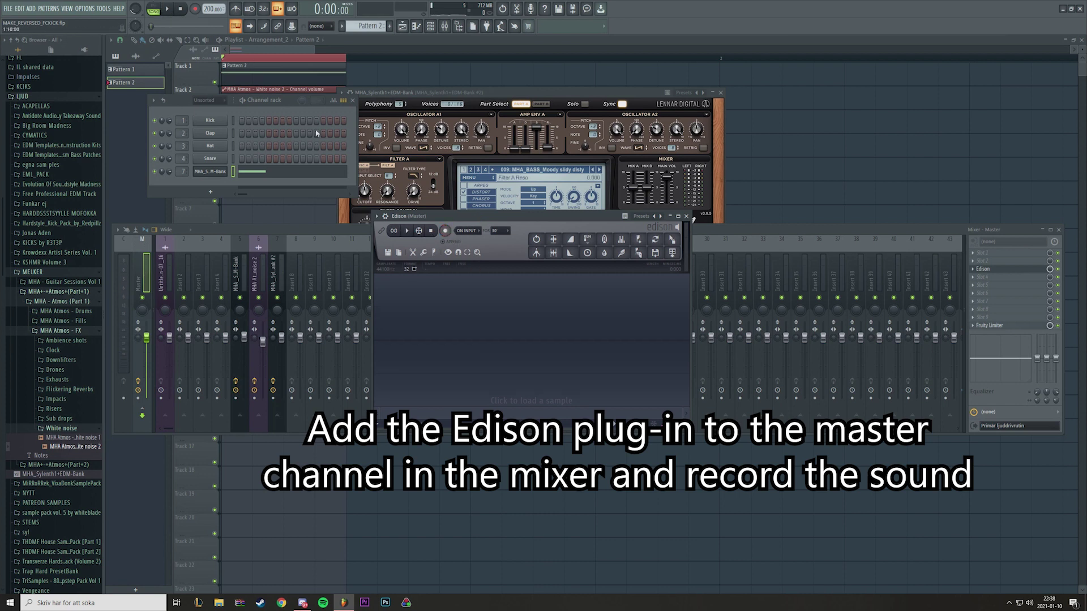
click(173, 10)
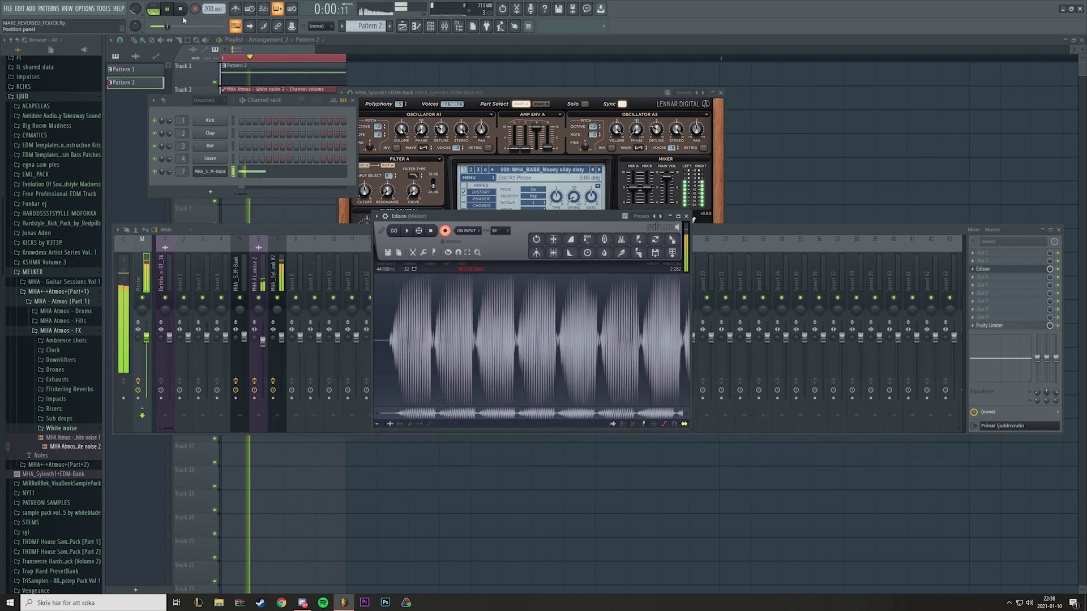
click(444, 232)
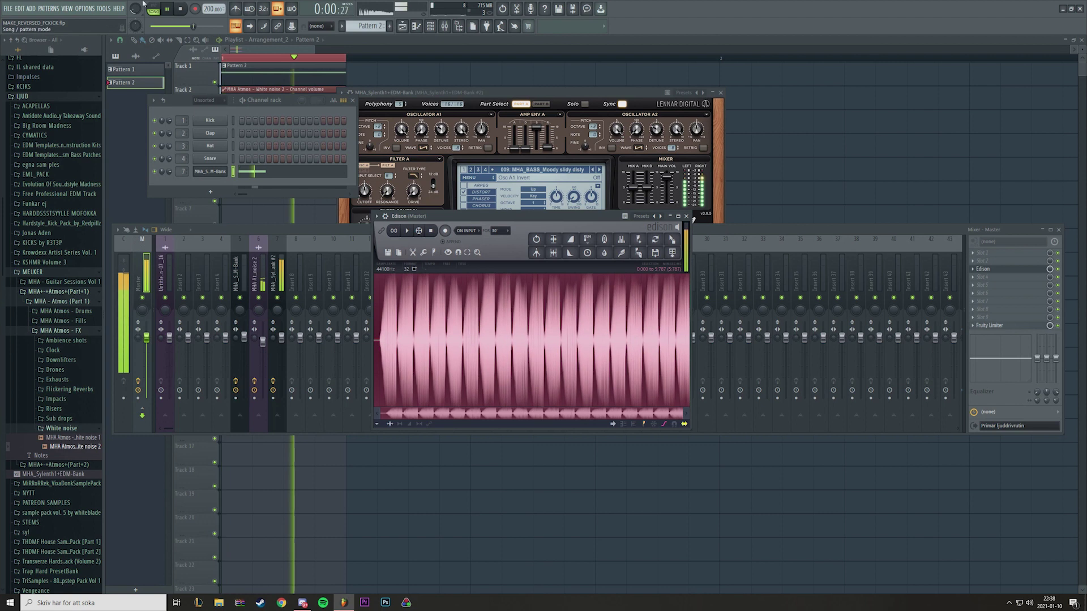
drag(454, 221, 359, 189)
key(space)
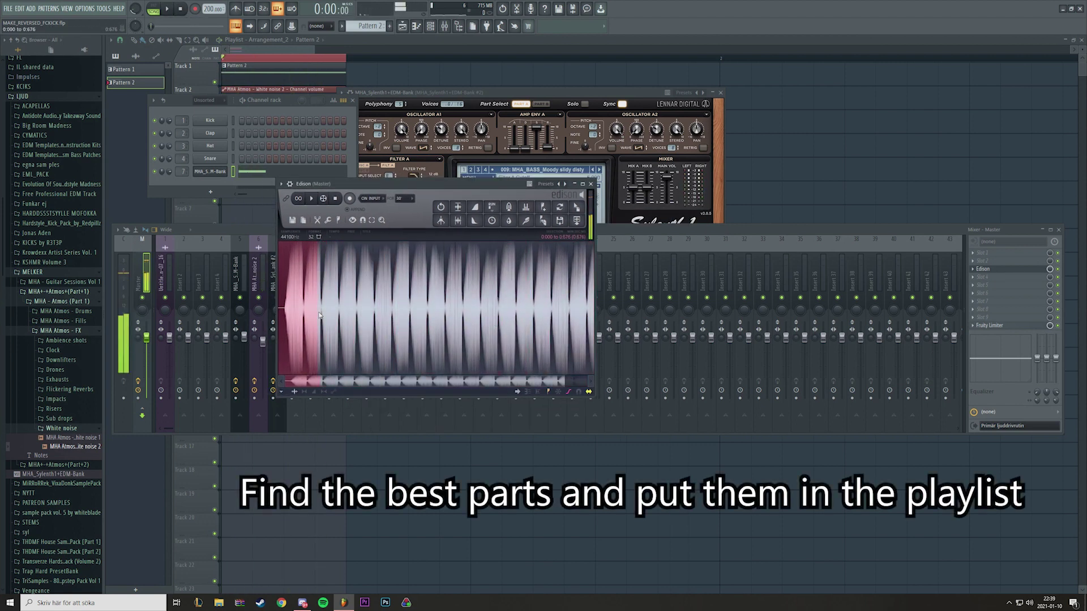
Select the first clean bass hit in the Edison recording, audition it and place it on playlist Track 1
scroll(290, 310, up, 6)
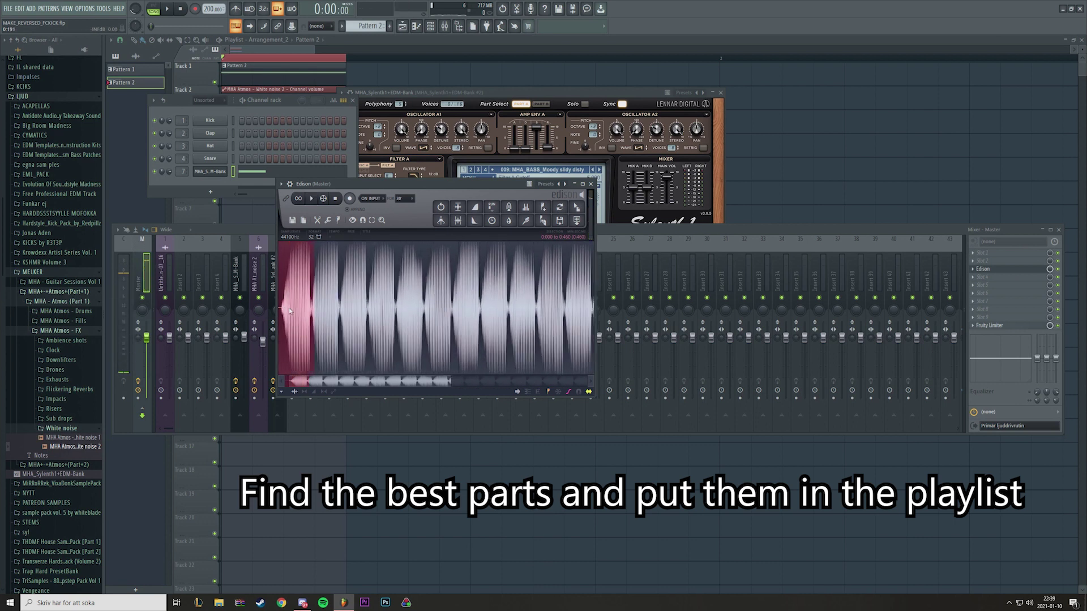
scroll(349, 347, up, 2)
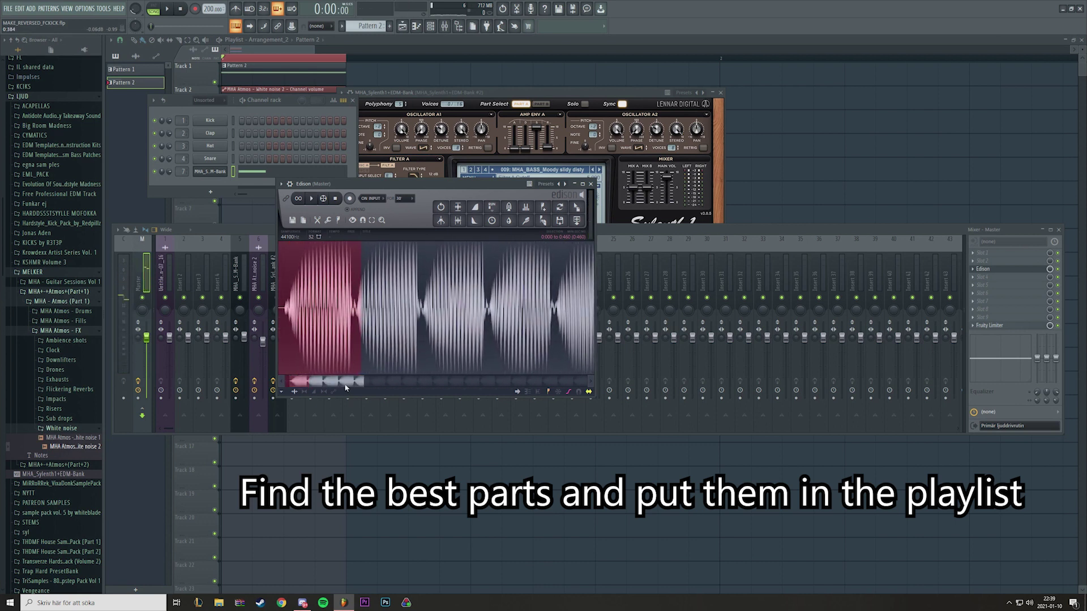
drag(344, 383, 336, 383)
drag(381, 335, 374, 332)
key(space)
drag(303, 321, 299, 317)
key(space)
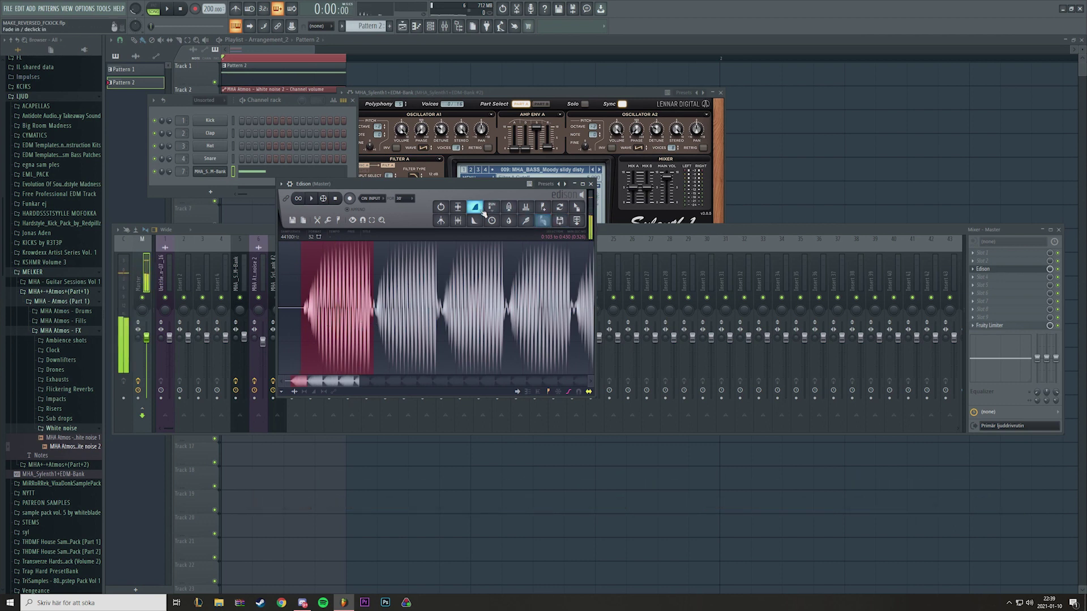
drag(588, 183, 588, 79)
Reopen Edison on the Master track, pick two more bass hits and place them on playlist Tracks 2 and 3
click(445, 29)
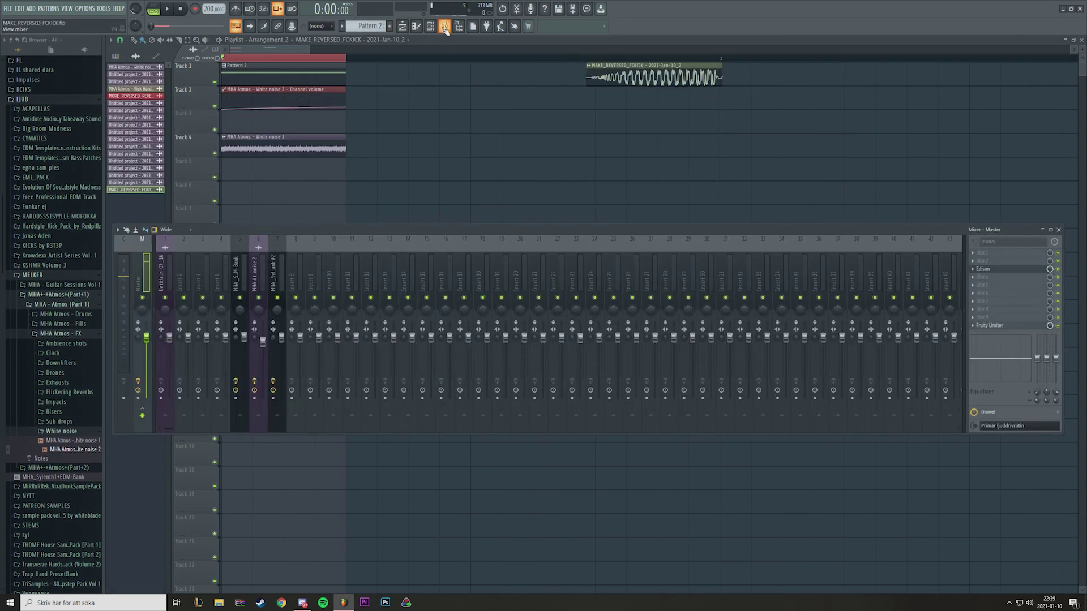
click(992, 269)
key(space)
drag(472, 305, 333, 310)
key(space)
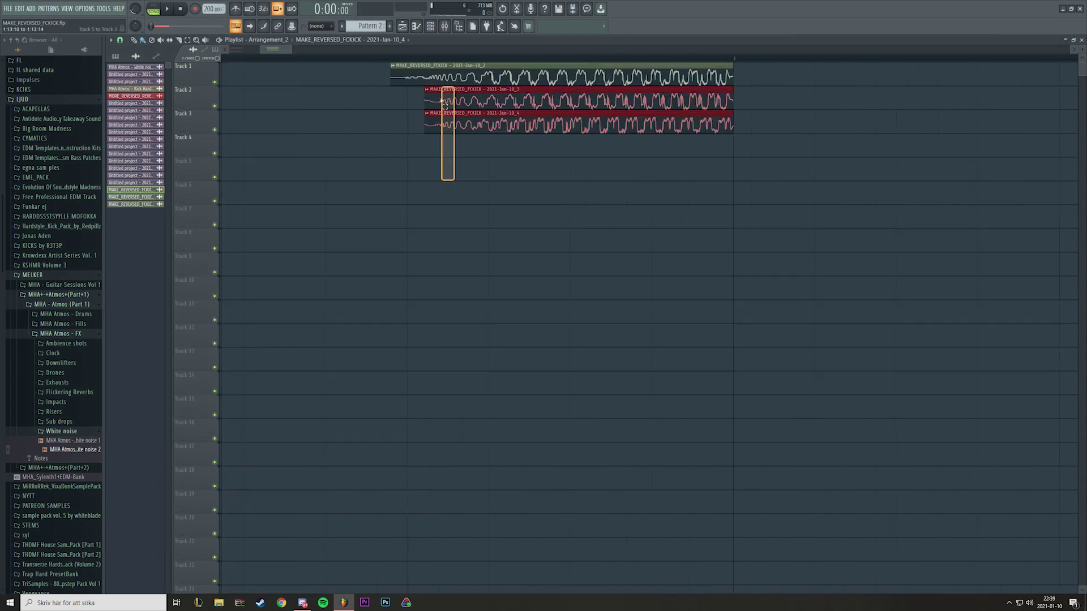
click(401, 90)
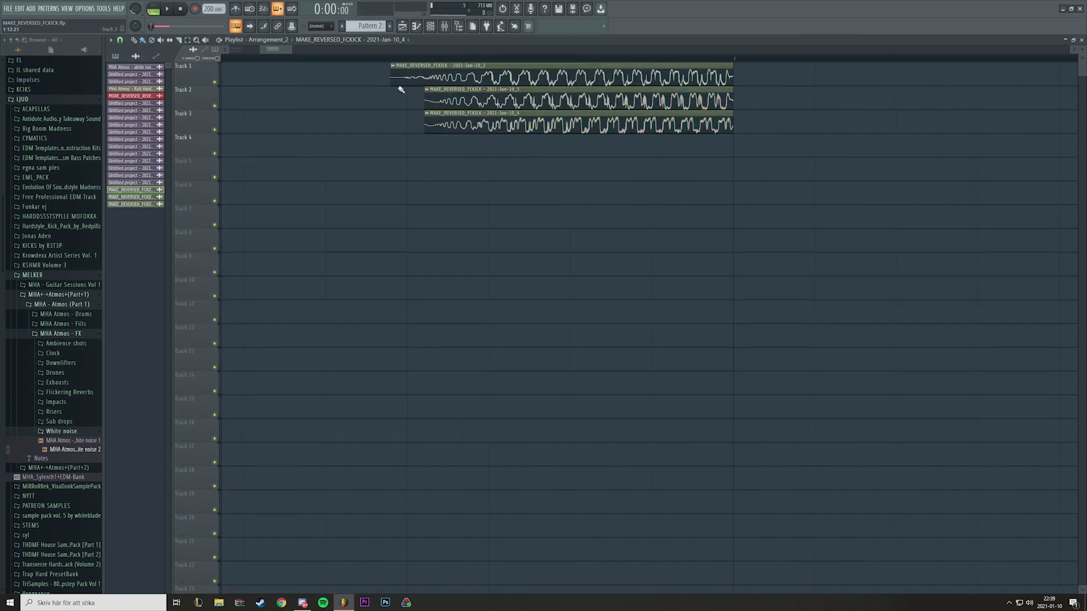
Set the playlist snap to Beat and loop playback over the beat containing the three bass clips
scroll(388, 54, down, 5)
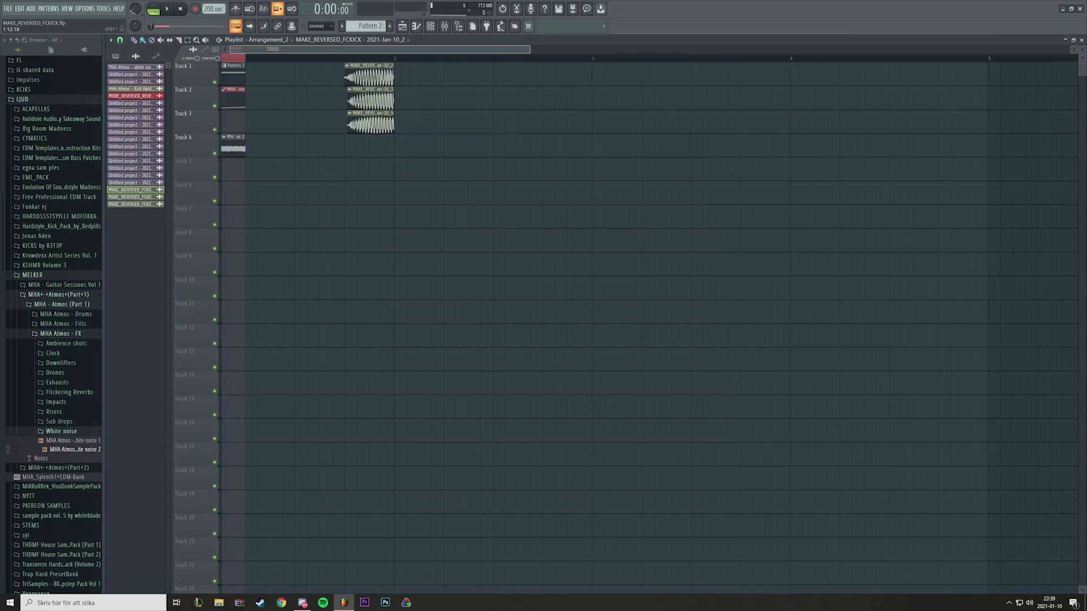
click(120, 40)
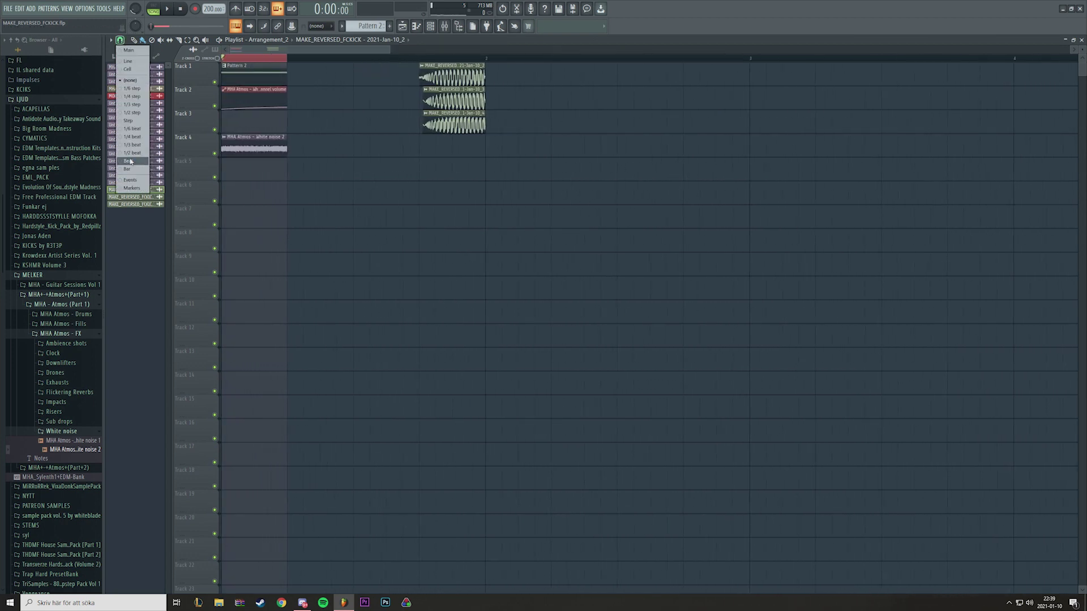
click(129, 162)
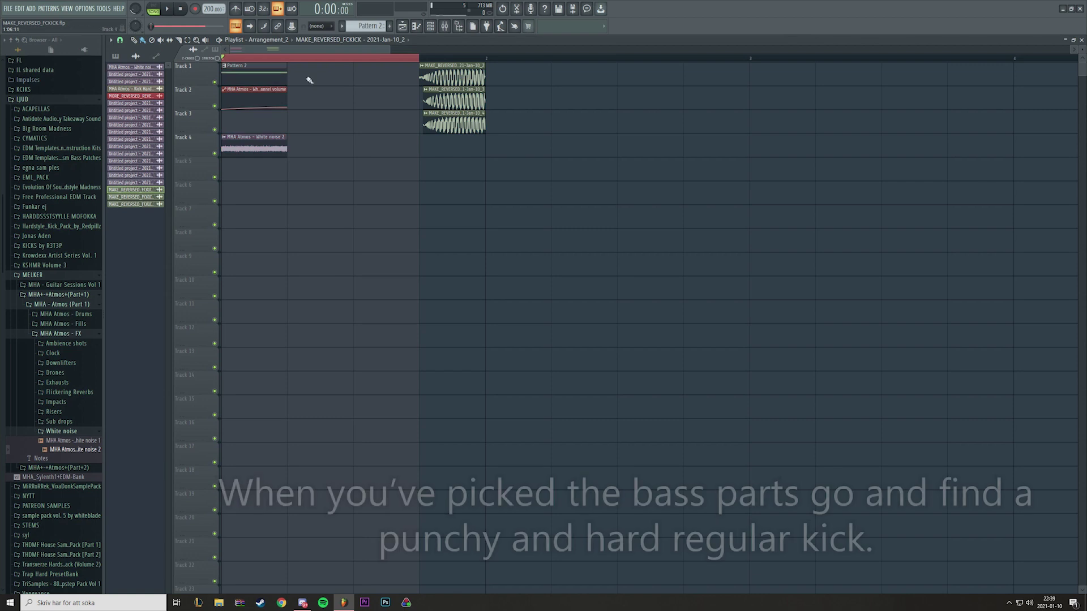
drag(446, 59, 482, 59)
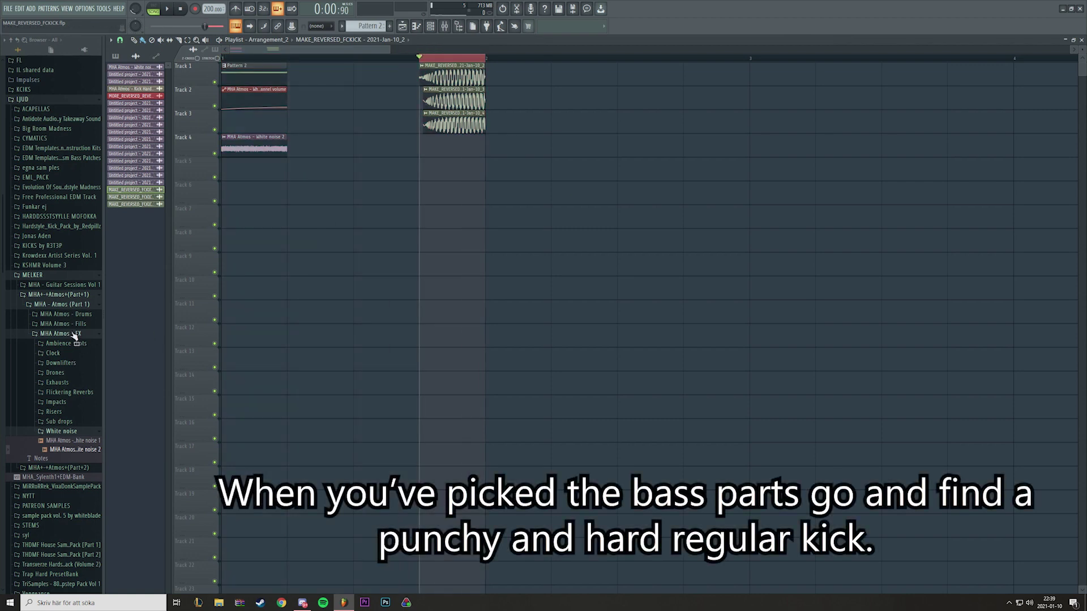
Find the Kicks folder in MHA Atmos - Drums and place MHA Atmos - Kick Hard 2 on Track 4 under the bass clips
click(80, 314)
click(76, 345)
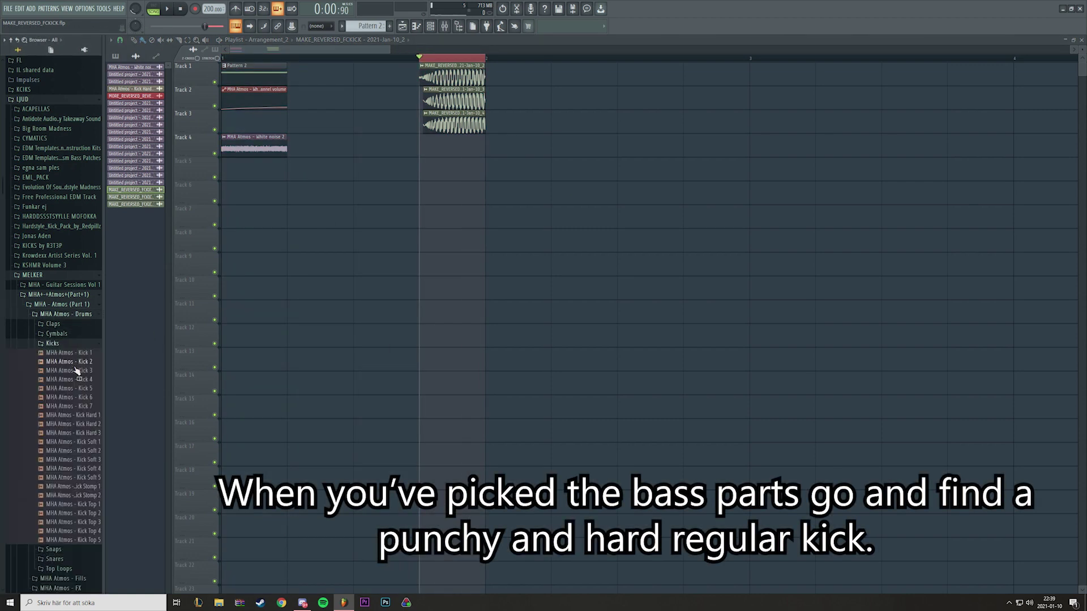
click(89, 425)
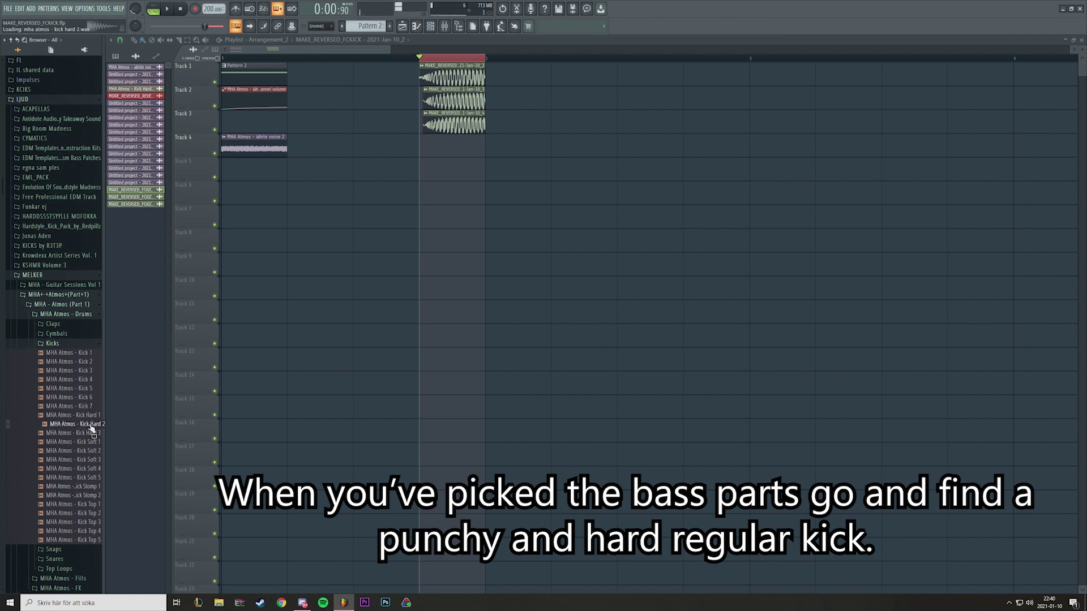
drag(93, 421, 539, 185)
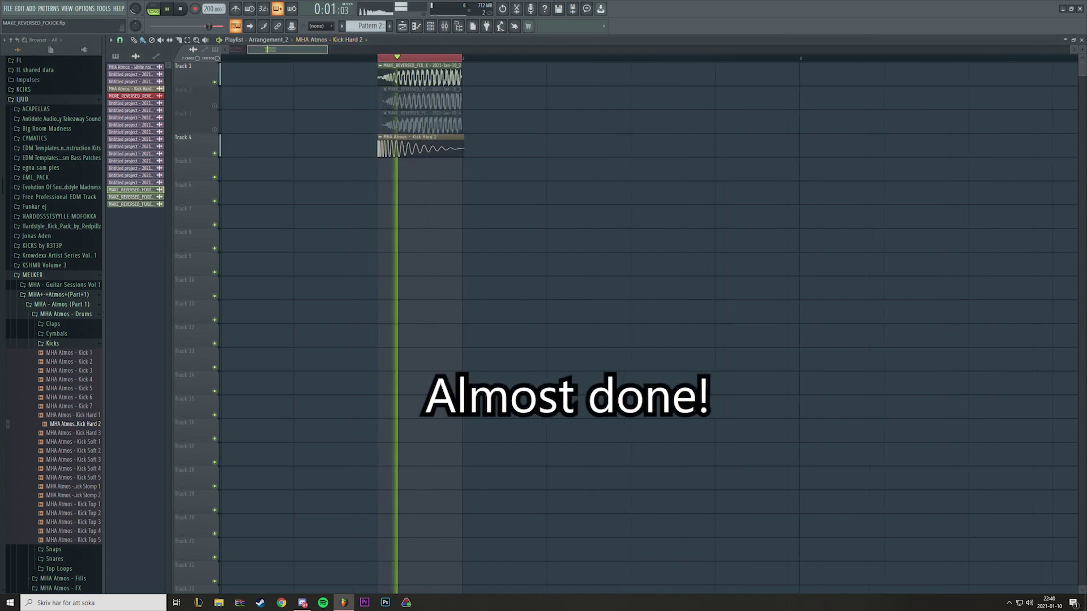
Create a channel volume automation clip for the Track 1 bass clip
scroll(391, 79, up, 3)
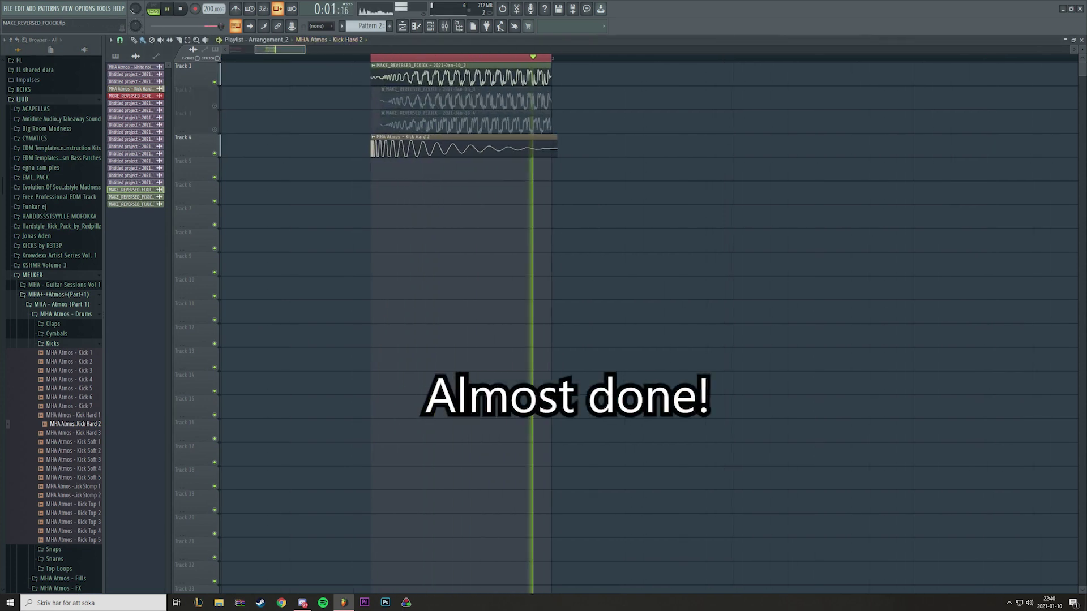
double_click(509, 78)
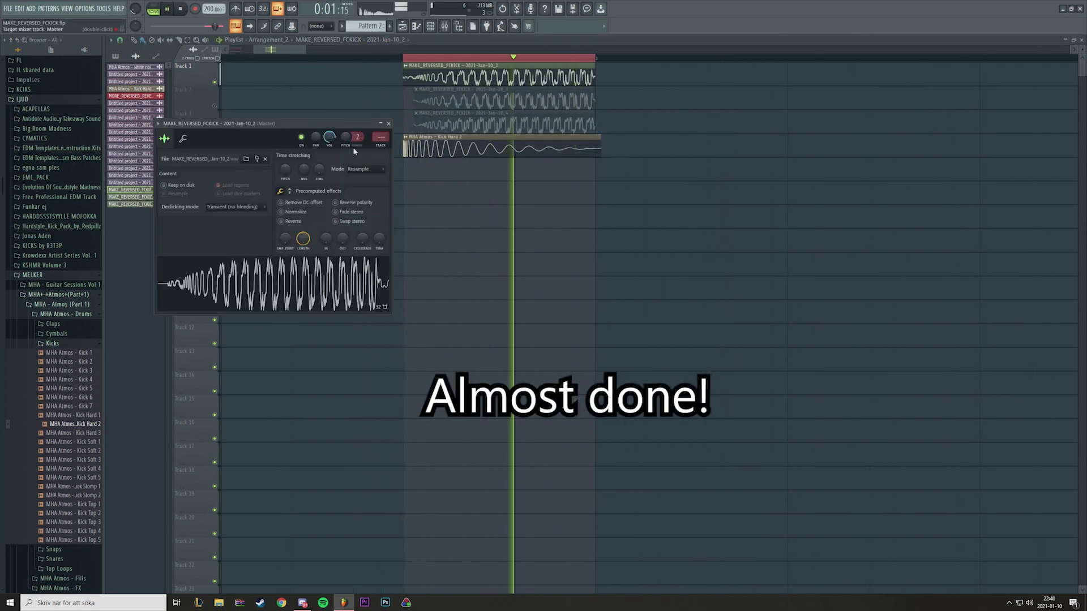
right_click(329, 138)
click(361, 195)
key(space)
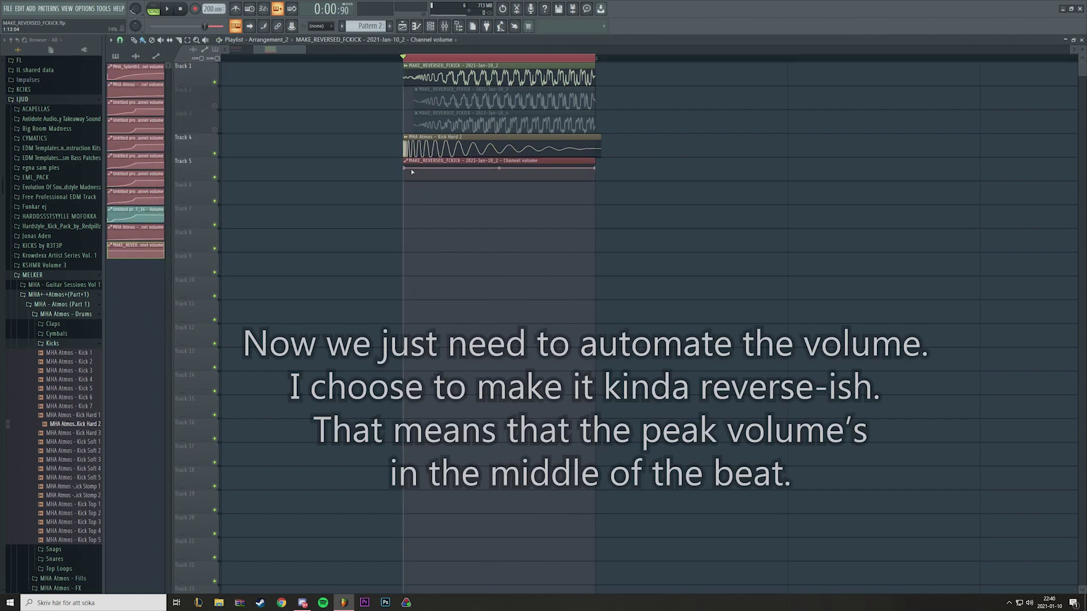
Lower the bass volume automation's start and add a high point at the middle of the beat, using 1/2 beat snap
drag(407, 170, 404, 179)
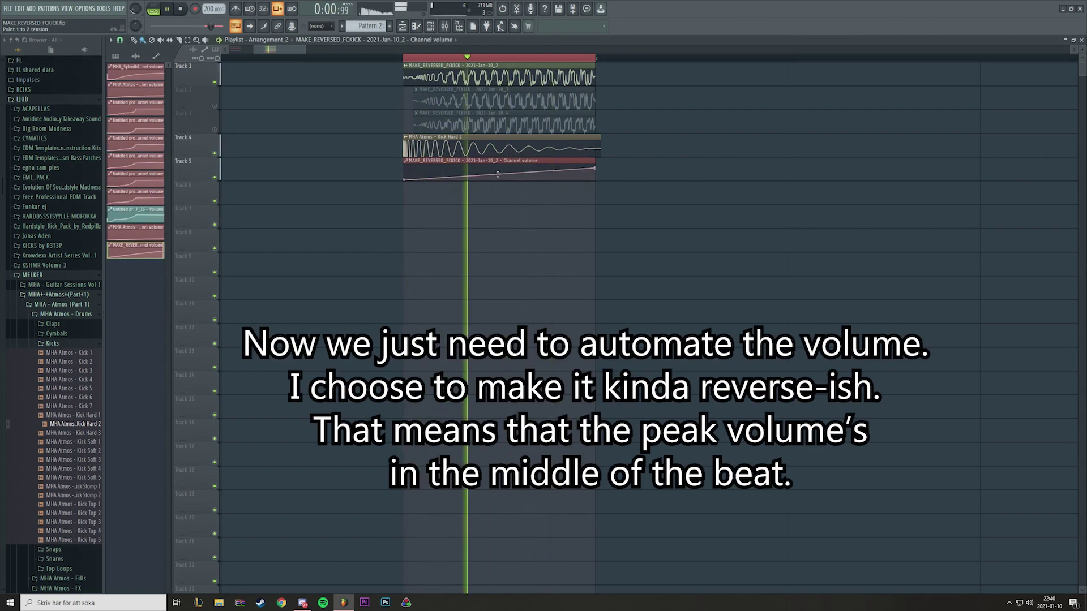
click(119, 40)
click(133, 153)
right_click(500, 169)
key(space)
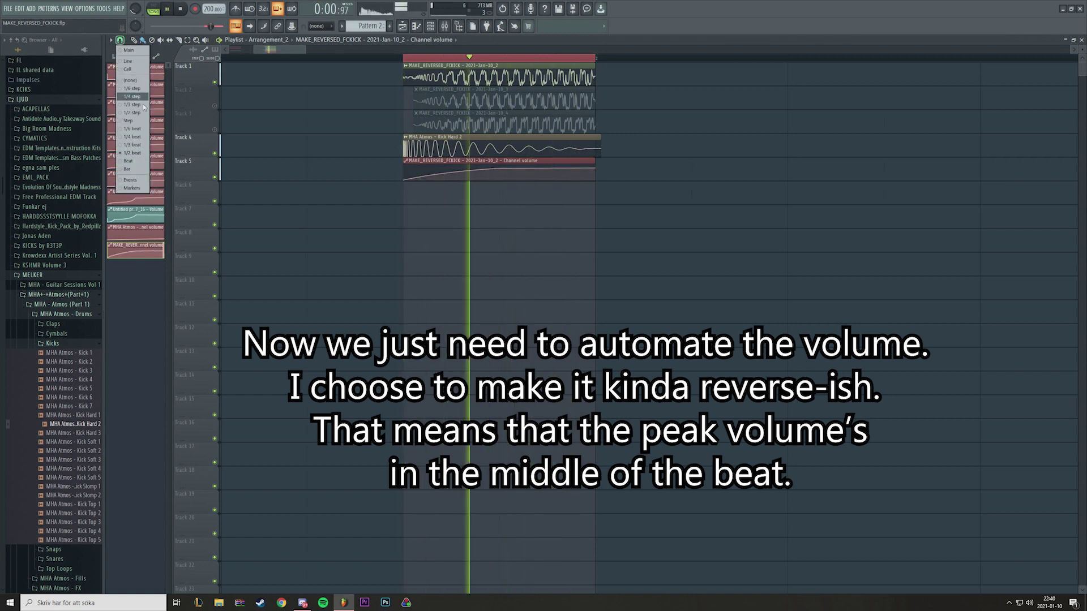
Refine the rise of the bass volume automation with a slightly raised point about a quarter into the clip
key(space)
key(space)
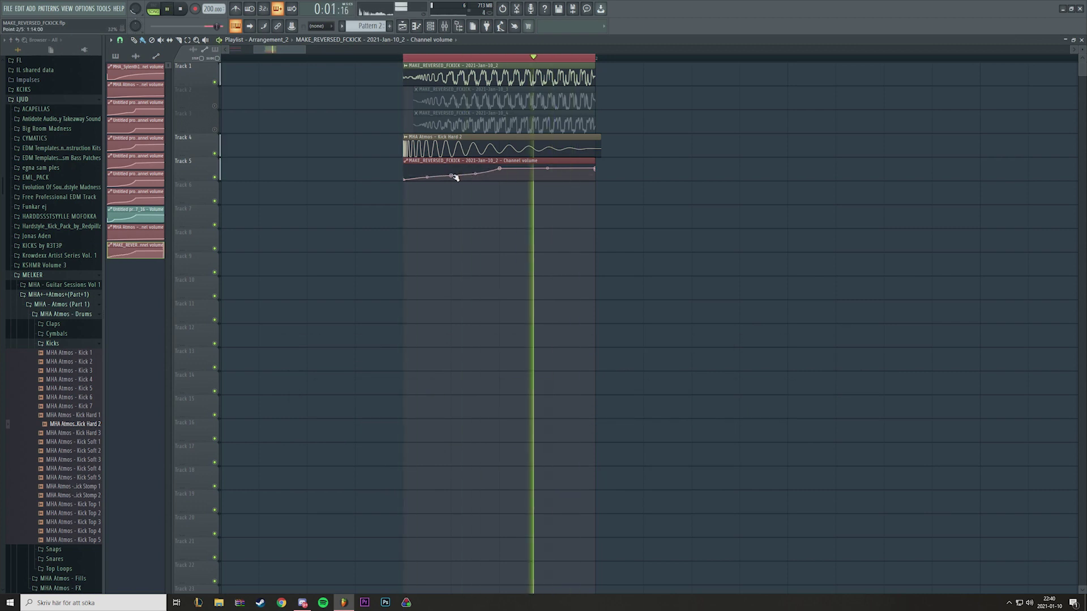
drag(453, 176, 454, 173)
key(space)
Open the channel settings of the MHA Atmos - Kick Hard 2 clip on Track 4
double_click(440, 146)
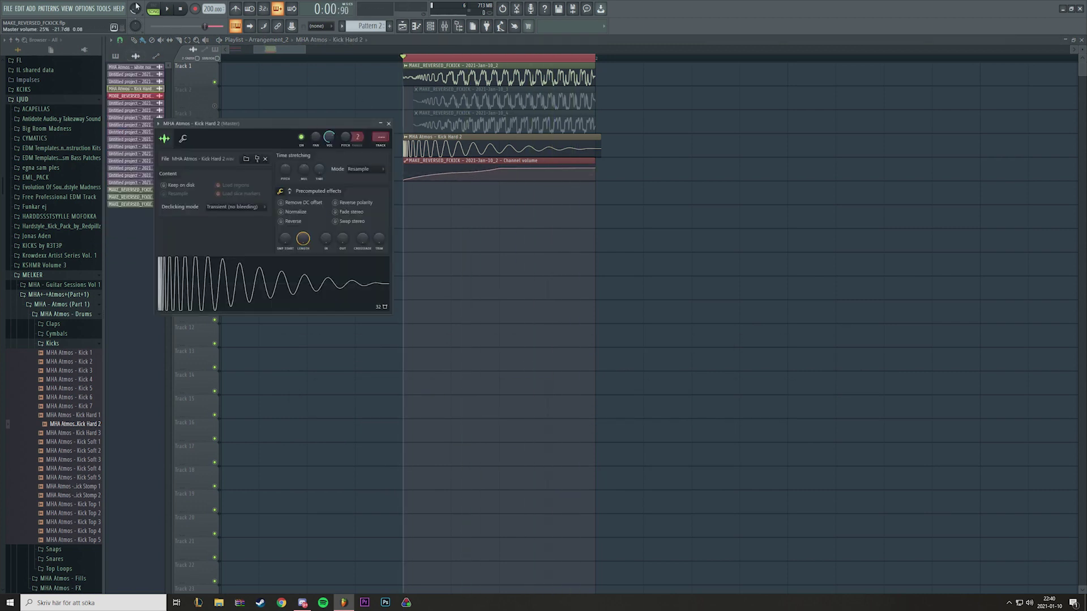